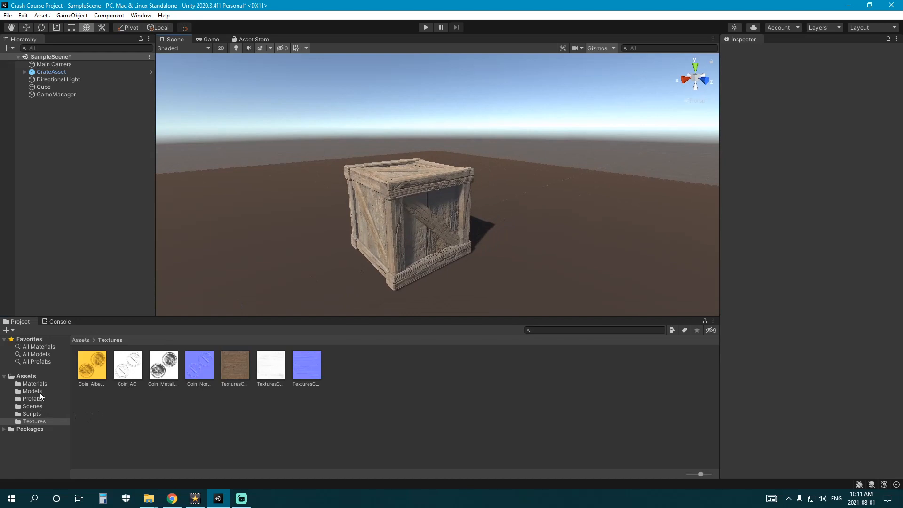
# - Browse the Models and Textures folders, then select the CoinAsset model in Models
pyautogui.click(39, 392)
pyautogui.click(34, 421)
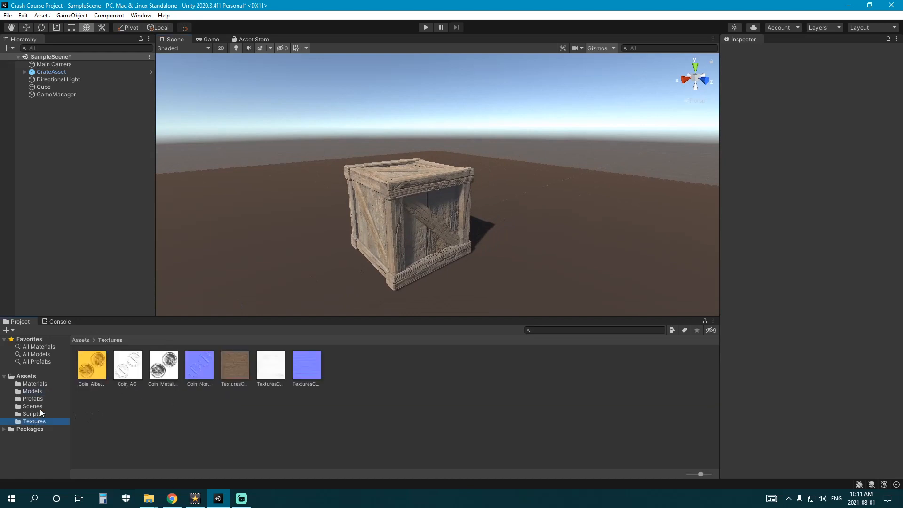
pyautogui.click(33, 391)
pyautogui.click(128, 370)
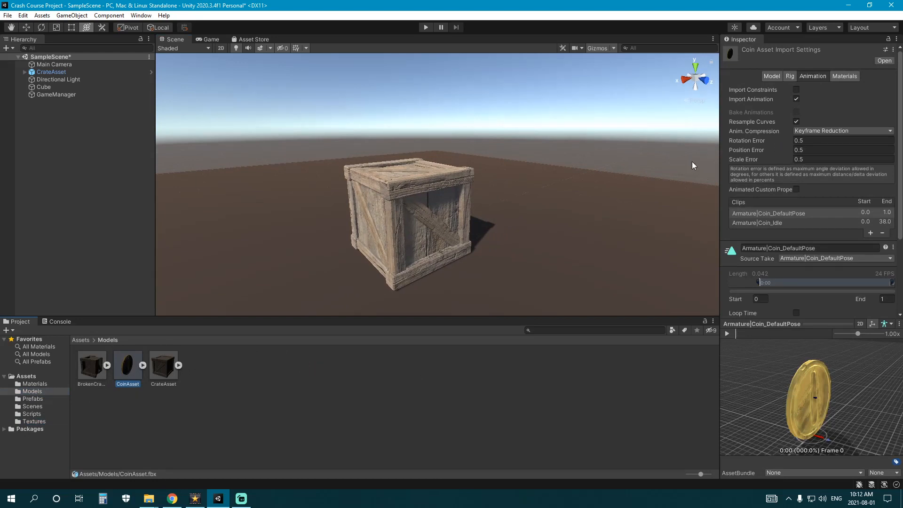
# - Expand the broken crate model and inspect its piece meshes, including WoodenCrate_Broken_04
pyautogui.click(107, 365)
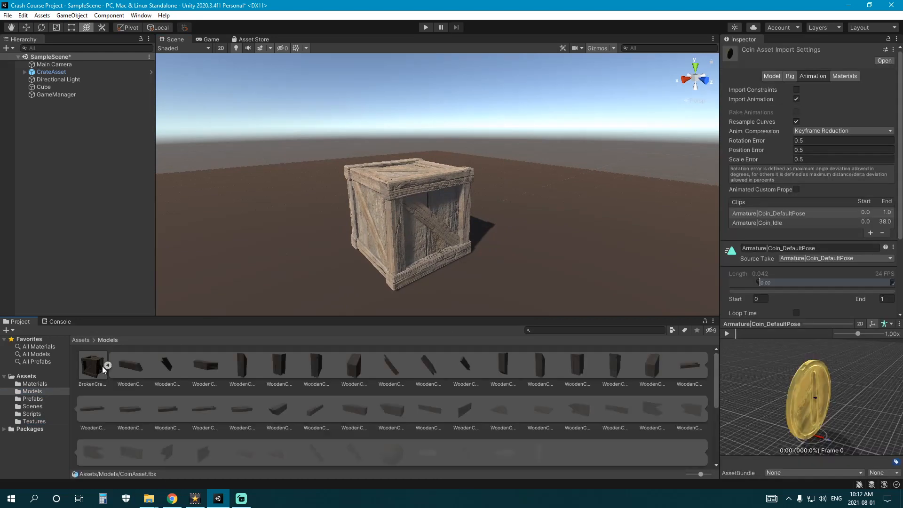
pyautogui.click(107, 365)
pyautogui.click(108, 366)
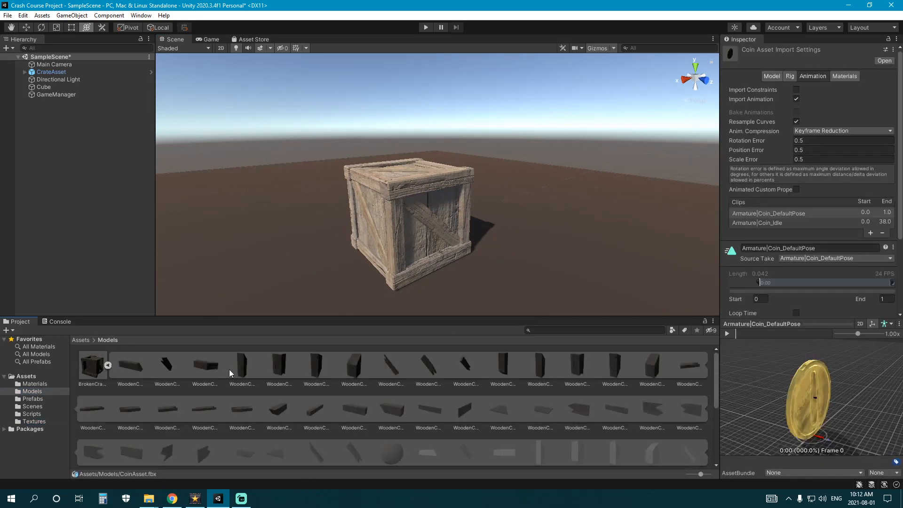
pyautogui.scroll(-2, 220, 370)
pyautogui.scroll(-2, 394, 388)
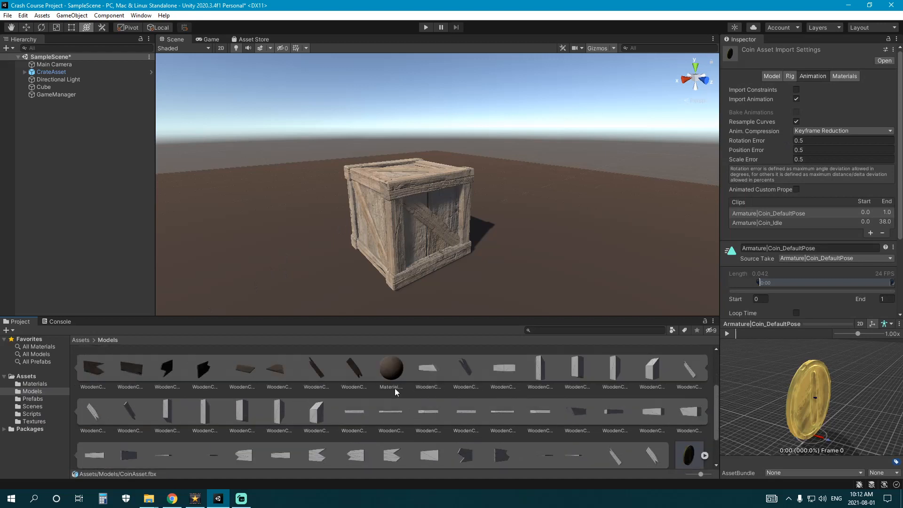
pyautogui.click(423, 372)
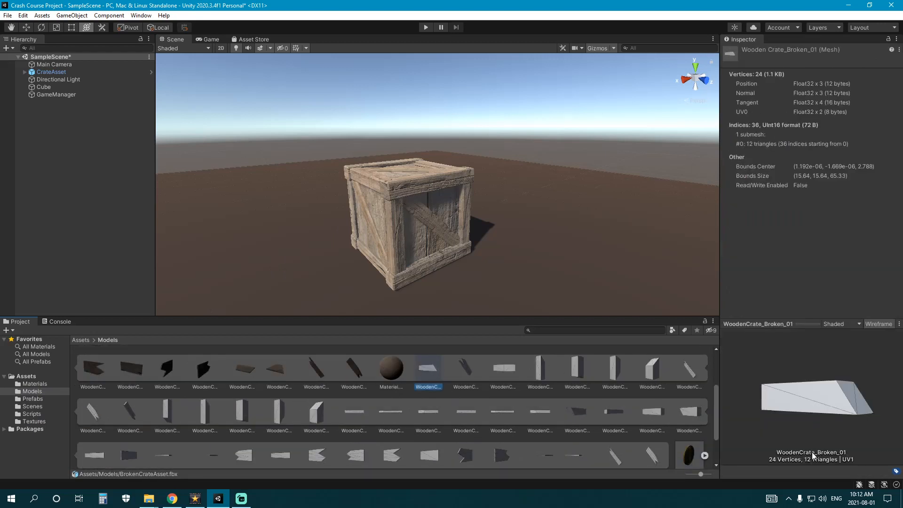
pyautogui.press('Right')
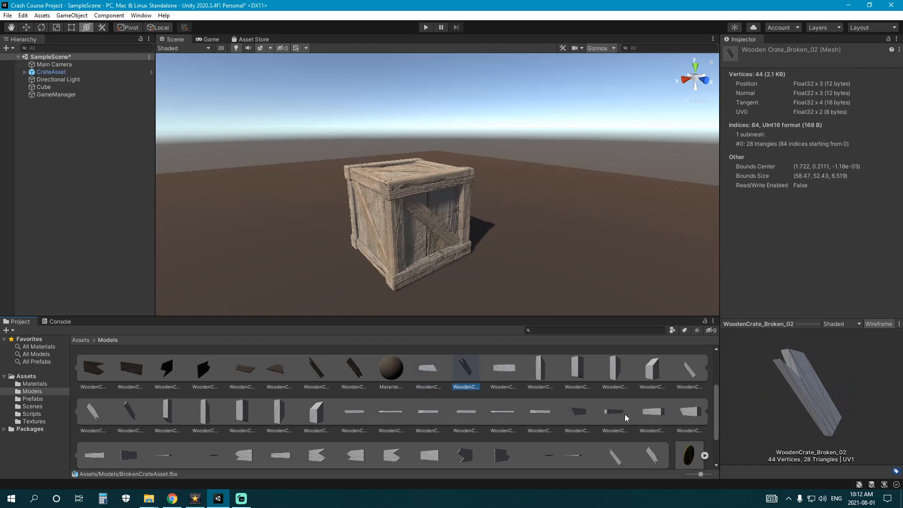
pyautogui.click(518, 374)
pyautogui.click(540, 379)
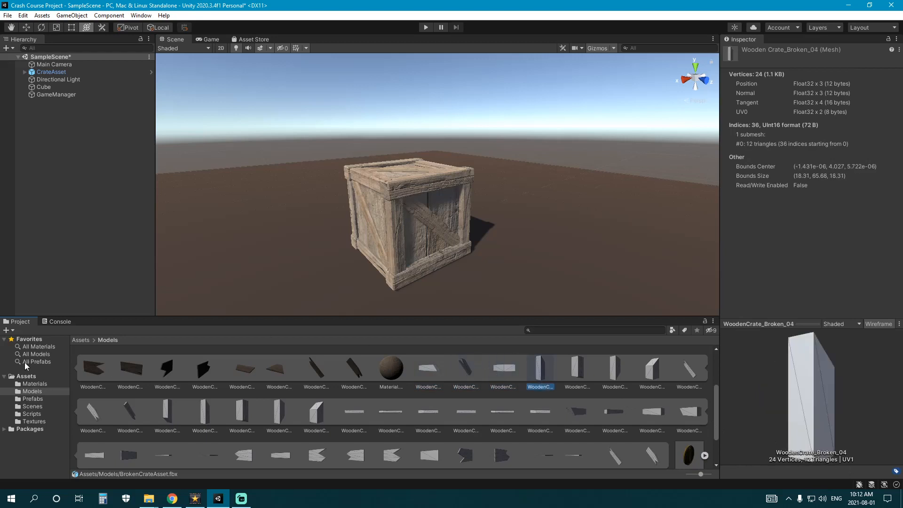
pyautogui.scroll(2, 94, 378)
pyautogui.click(107, 365)
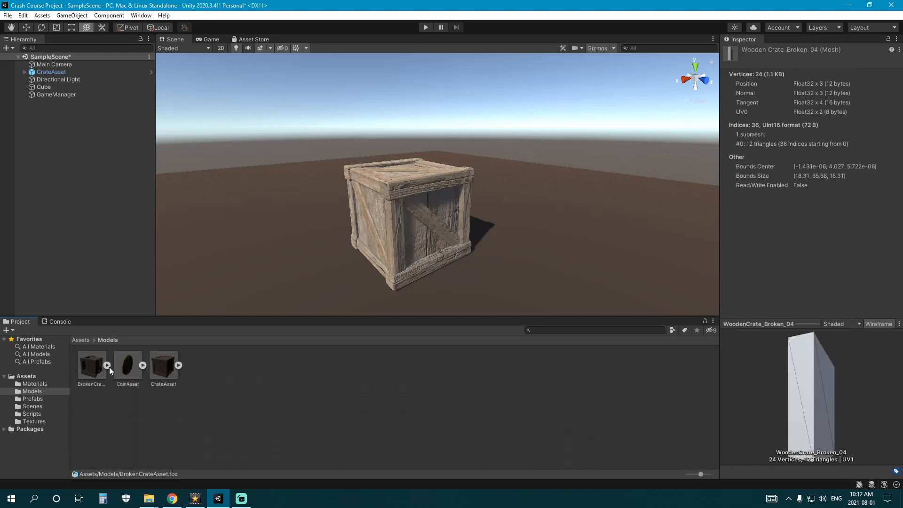
# - Expand CrateAsset and compare its crate meshes, including WoodenCrate_LOD1 and WoodenCrate_LOD2
pyautogui.click(178, 365)
pyautogui.click(335, 365)
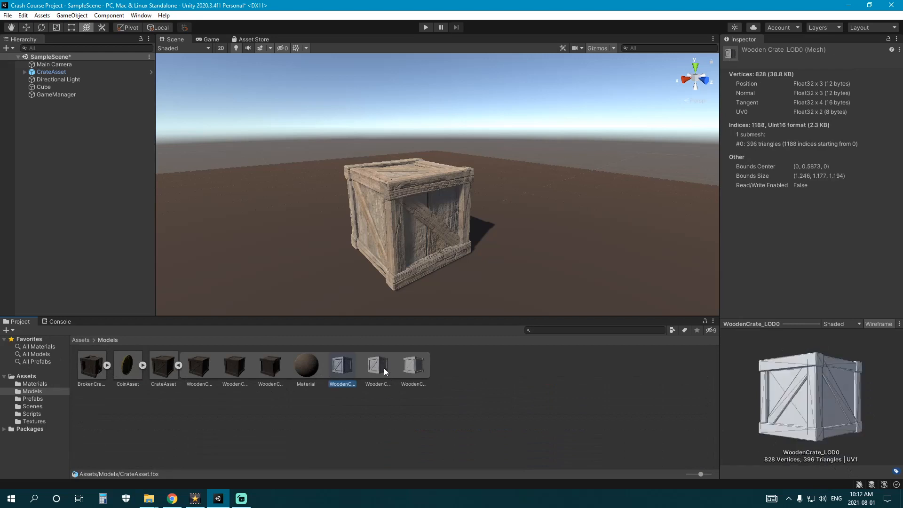
pyautogui.click(383, 367)
pyautogui.click(413, 371)
pyautogui.click(371, 370)
pyautogui.click(343, 367)
pyautogui.click(391, 374)
pyautogui.click(413, 367)
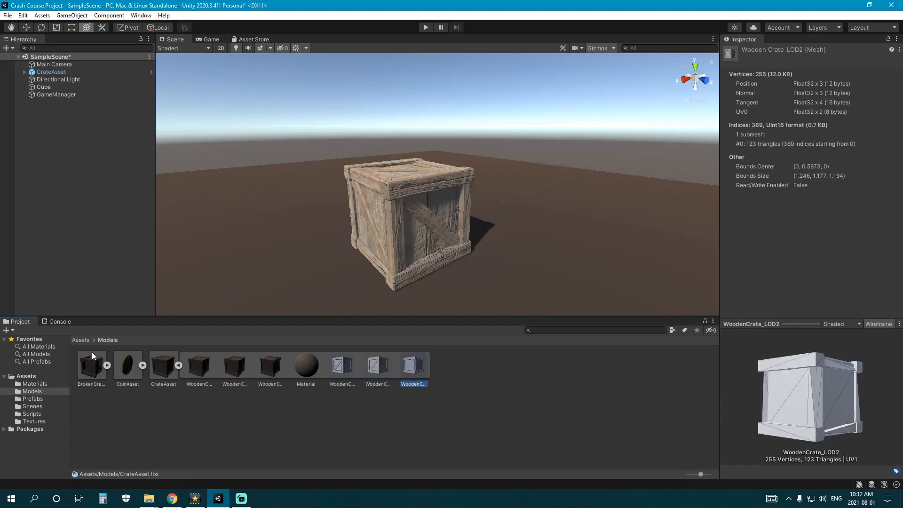
pyautogui.click(177, 365)
# - Preview the Coin_Idle clip inside CoinAsset, then select CoinAsset's Animation import settings
pyautogui.click(143, 365)
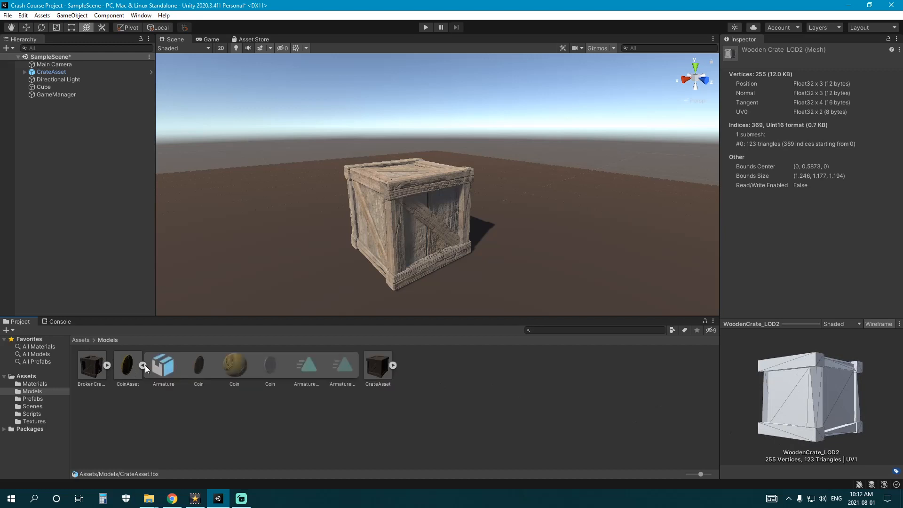
pyautogui.click(296, 371)
pyautogui.click(345, 370)
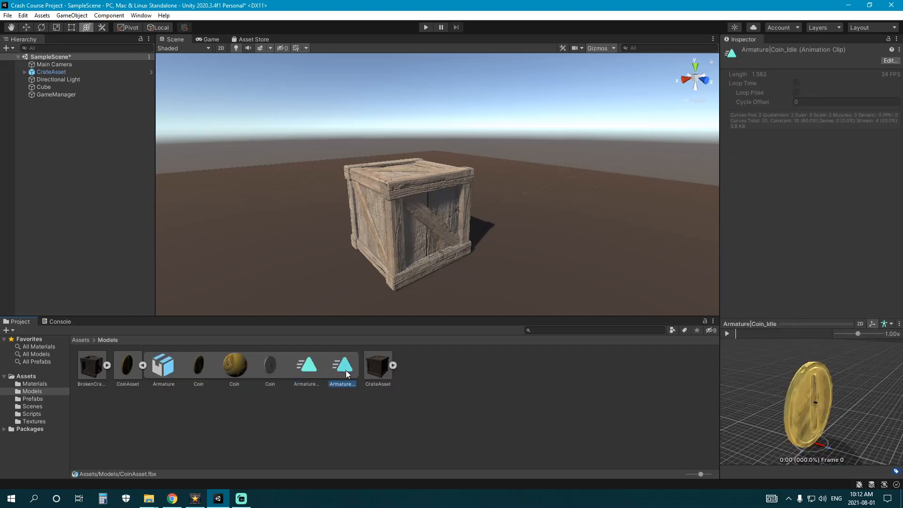
pyautogui.click(727, 334)
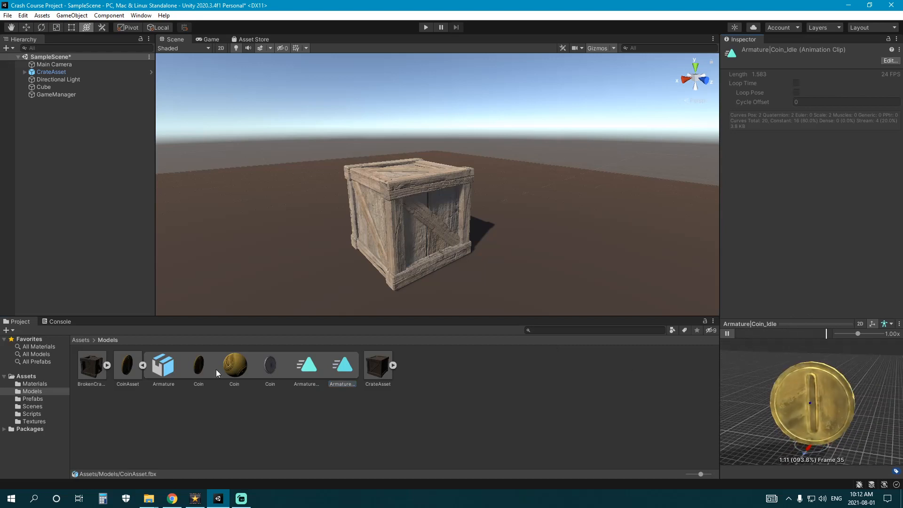
pyautogui.click(142, 365)
pyautogui.click(128, 367)
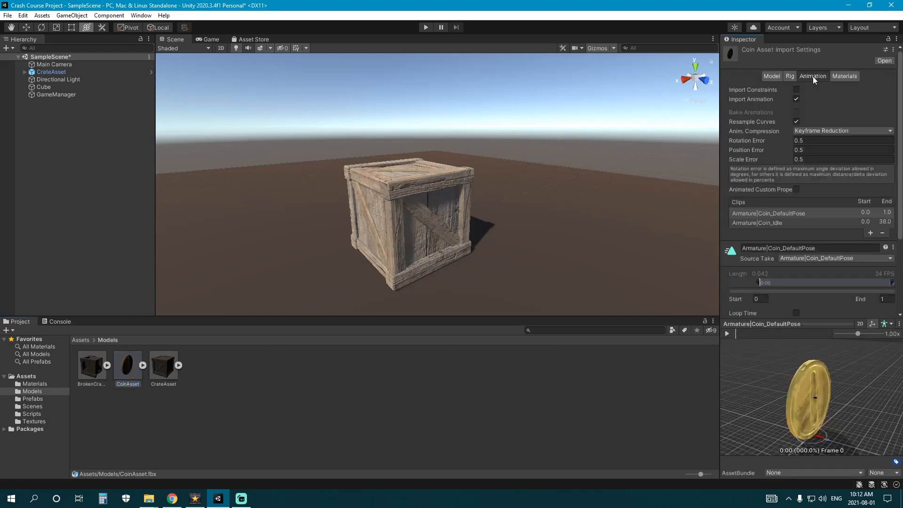
# - Compare the Coin_Idle and Coin_DefaultPose clip settings and check source takes for a new clip
pyautogui.click(778, 224)
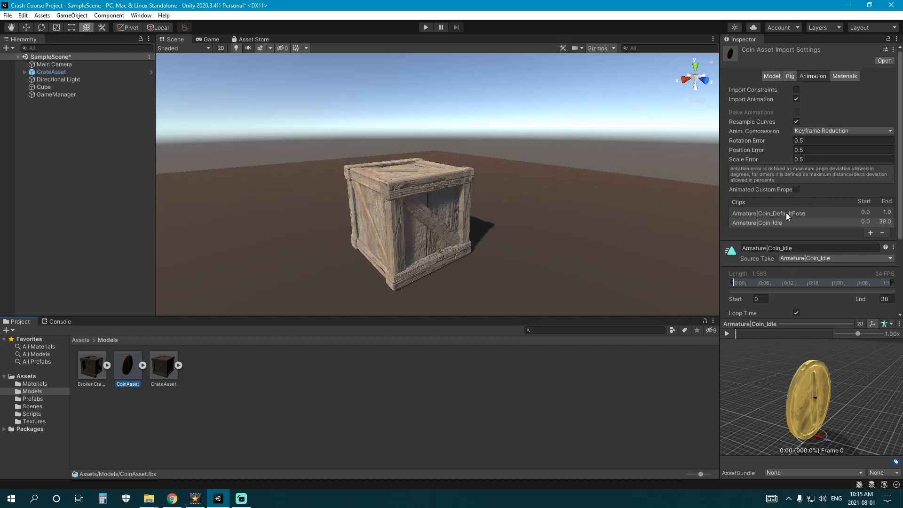
pyautogui.click(785, 214)
pyautogui.click(782, 222)
pyautogui.click(786, 214)
pyautogui.click(791, 223)
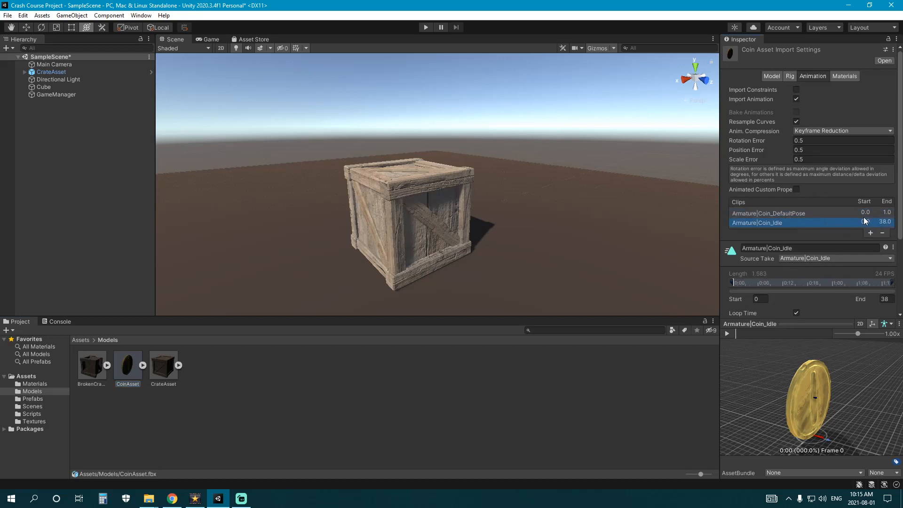
pyautogui.click(878, 213)
pyautogui.click(781, 224)
pyautogui.scroll(-4, 788, 232)
pyautogui.scroll(4, 784, 231)
pyautogui.click(869, 233)
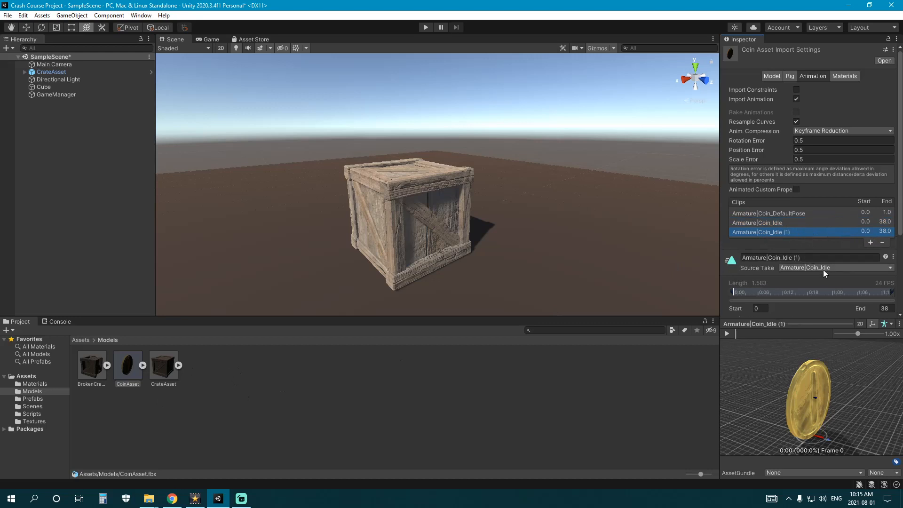
pyautogui.click(785, 268)
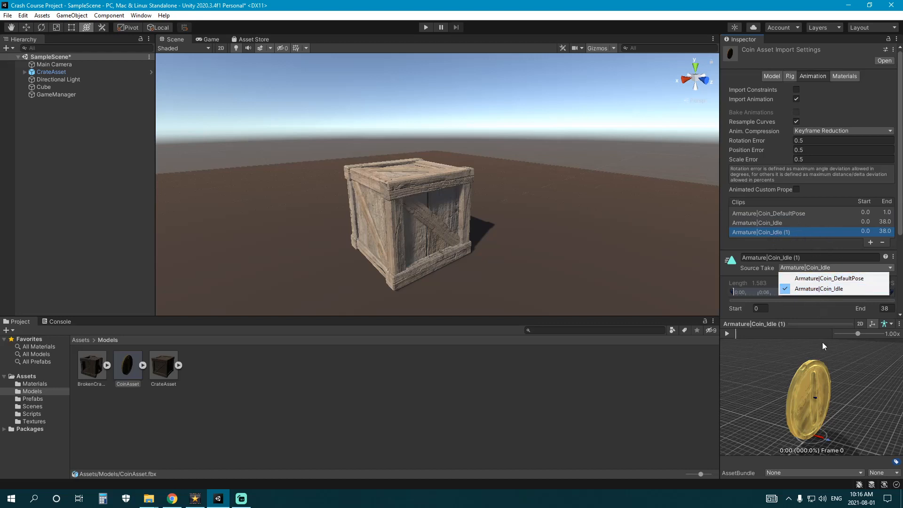
pyautogui.click(825, 261)
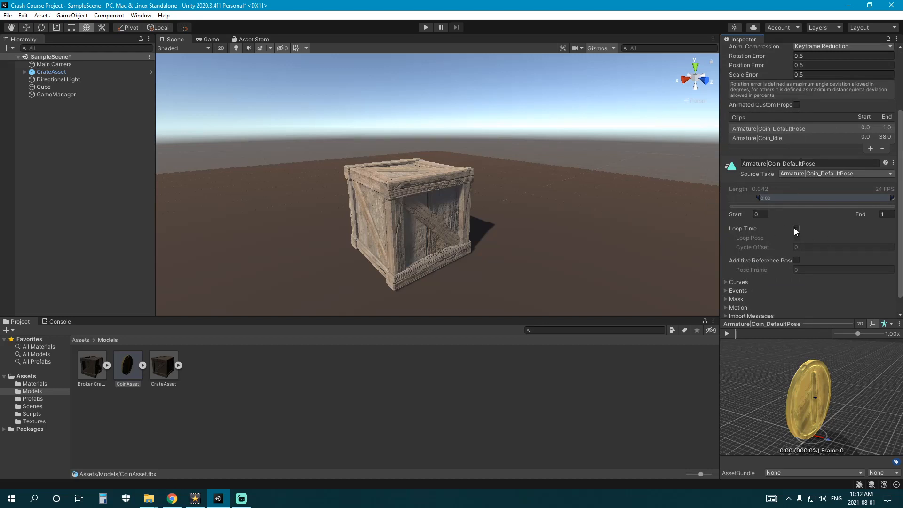
# - Enable Loop Time on the Coin_Idle clip
pyautogui.click(778, 138)
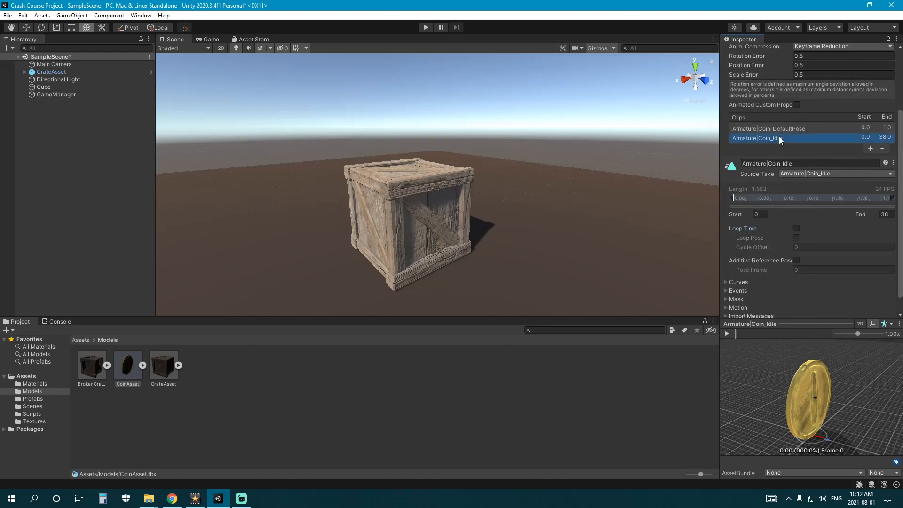
pyautogui.click(796, 228)
pyautogui.click(779, 128)
pyautogui.click(780, 138)
pyautogui.scroll(4, 768, 233)
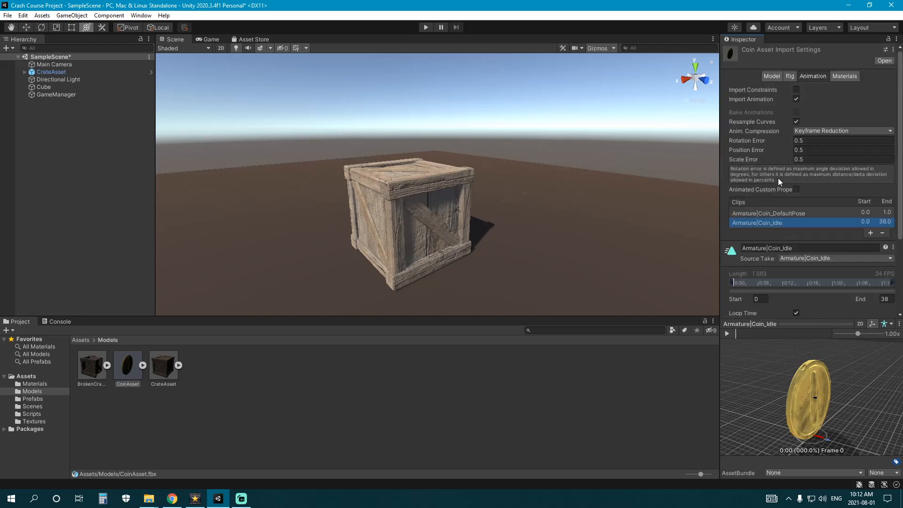
pyautogui.scroll(-4, 783, 233)
pyautogui.click(777, 129)
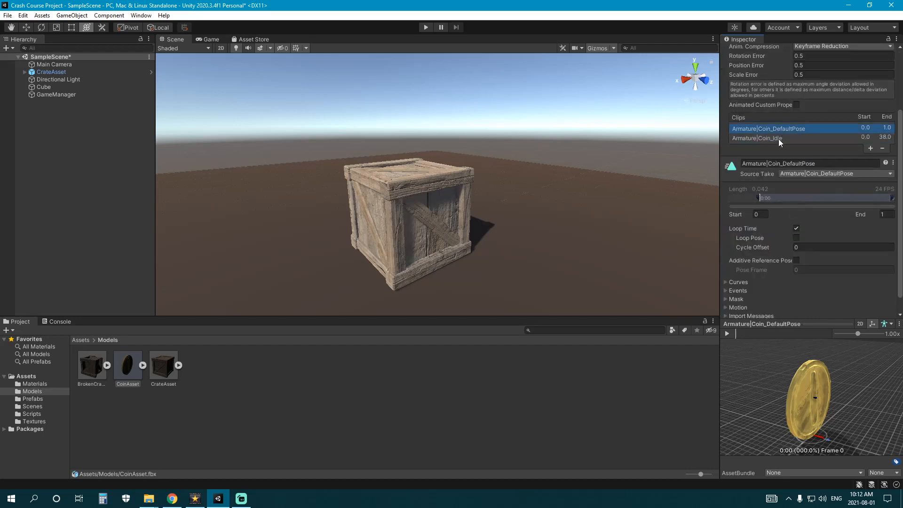
pyautogui.click(777, 138)
# - Preview the idle and default pose animations, then apply the clip import changes
pyautogui.click(727, 333)
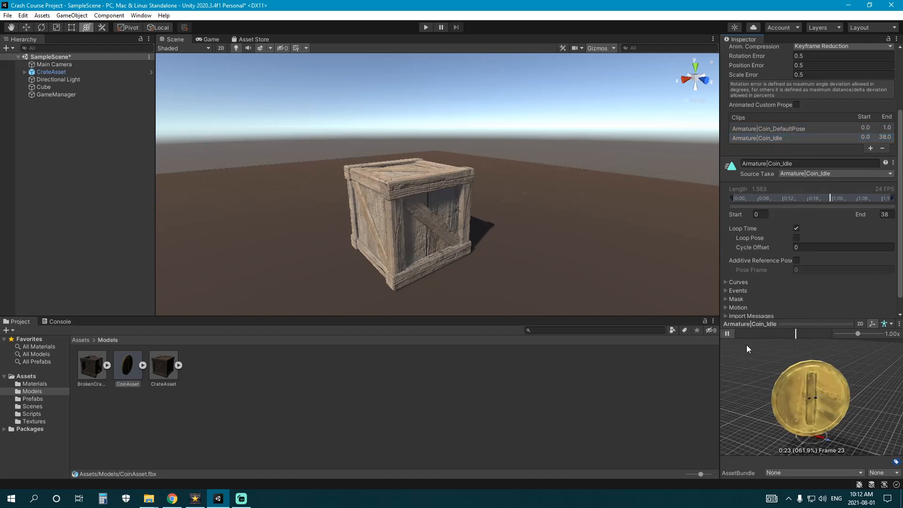
pyautogui.click(729, 333)
pyautogui.scroll(5, 794, 197)
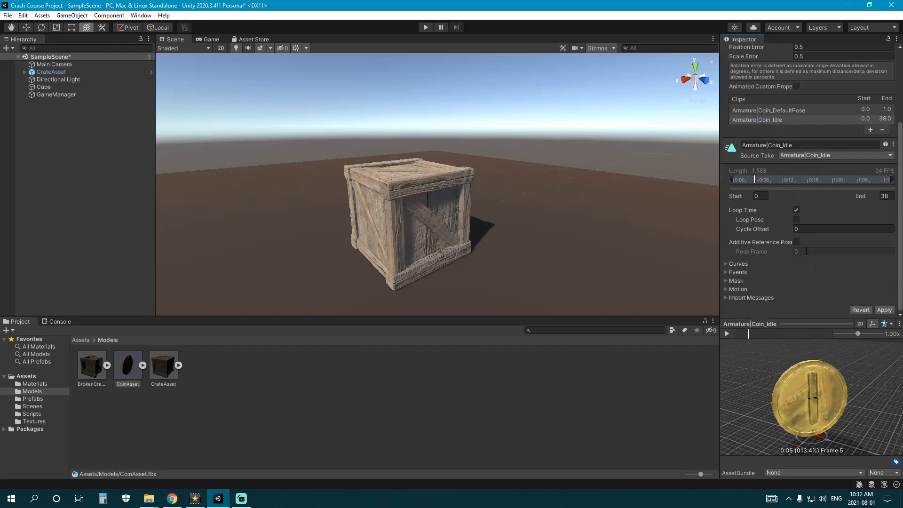
pyautogui.click(800, 212)
pyautogui.scroll(-4, 803, 230)
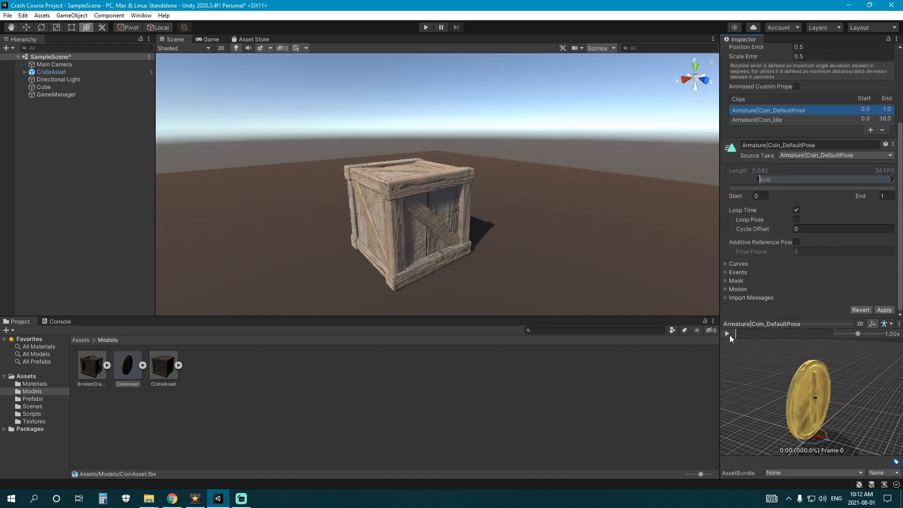
pyautogui.click(728, 334)
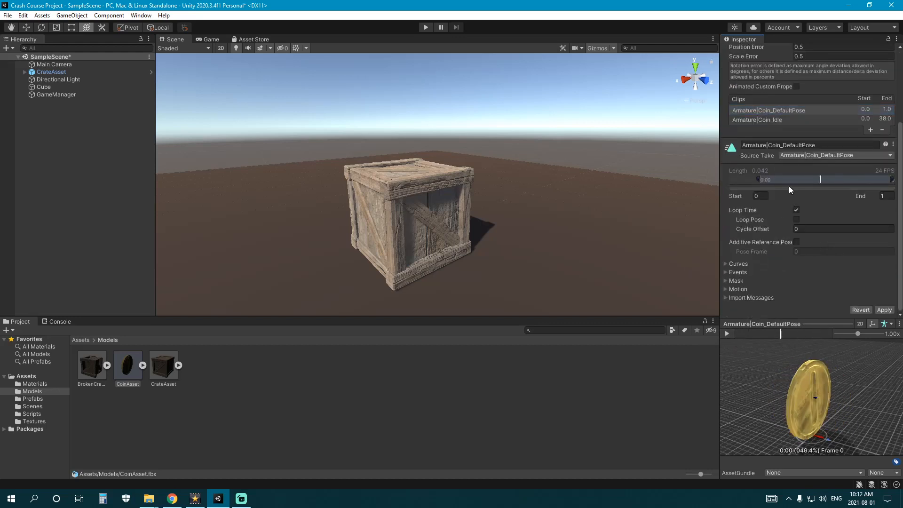
pyautogui.click(770, 120)
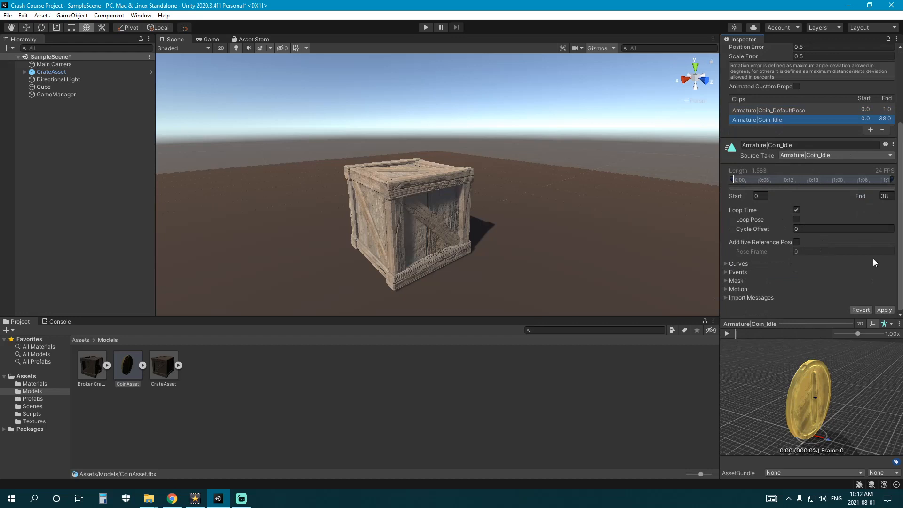
pyautogui.click(884, 309)
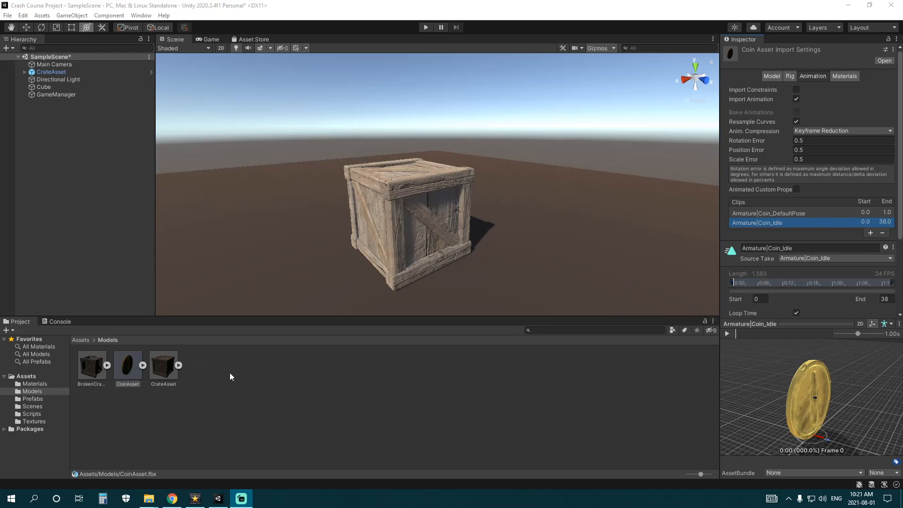
# - Drag CoinAsset onto the crate in the Scene view and bring them closer in view
pyautogui.click(244, 384)
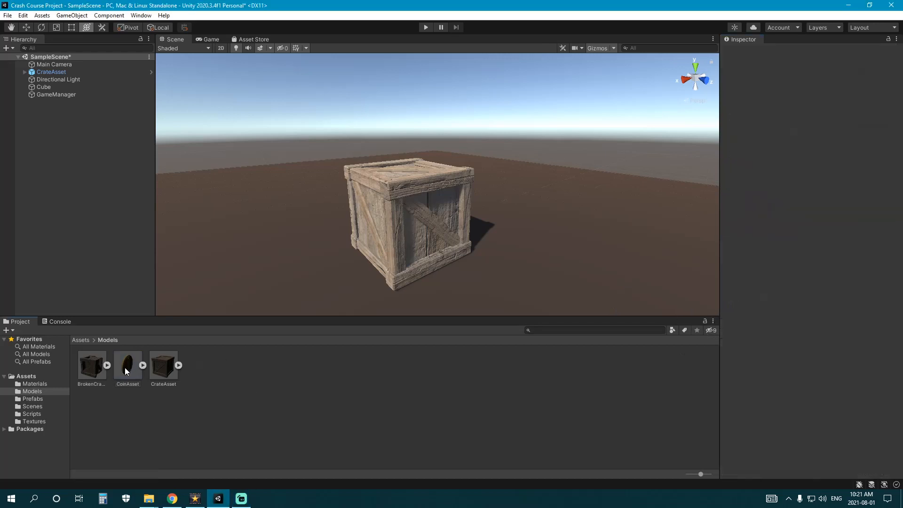
pyautogui.moveTo(125, 368); pyautogui.dragTo(404, 167)
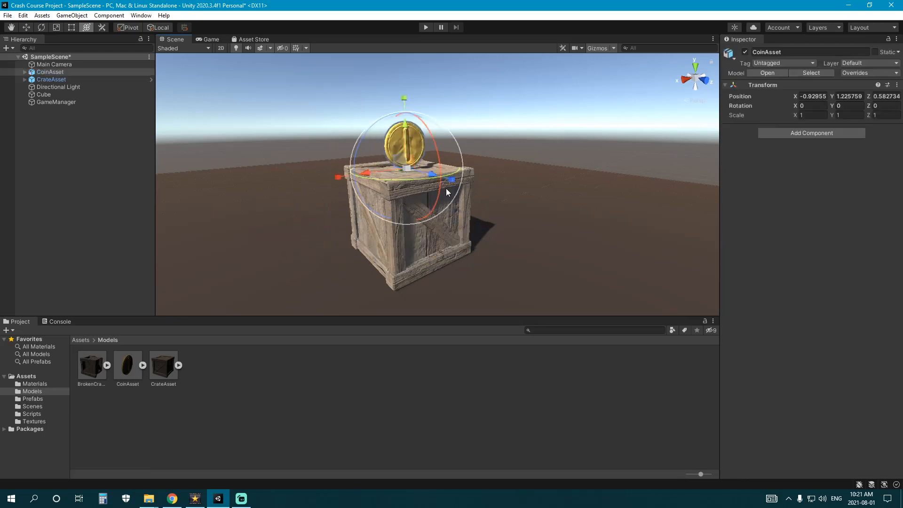
pyautogui.scroll(3, 445, 189)
pyautogui.moveTo(446, 189); pyautogui.dragTo(447, 247, button='middle')
# - Expand CoinAsset in the Hierarchy and inspect its Coin, Armature, Root and Root_end objects
pyautogui.click(24, 72)
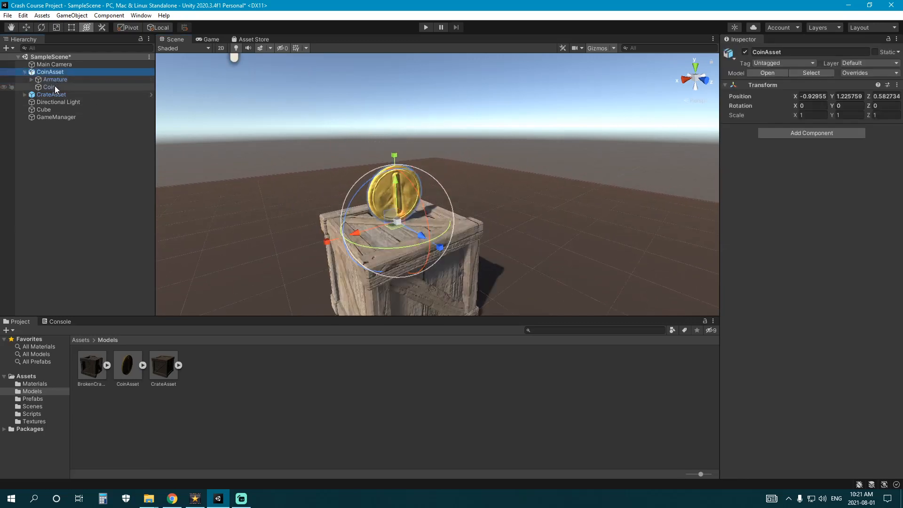
pyautogui.click(55, 87)
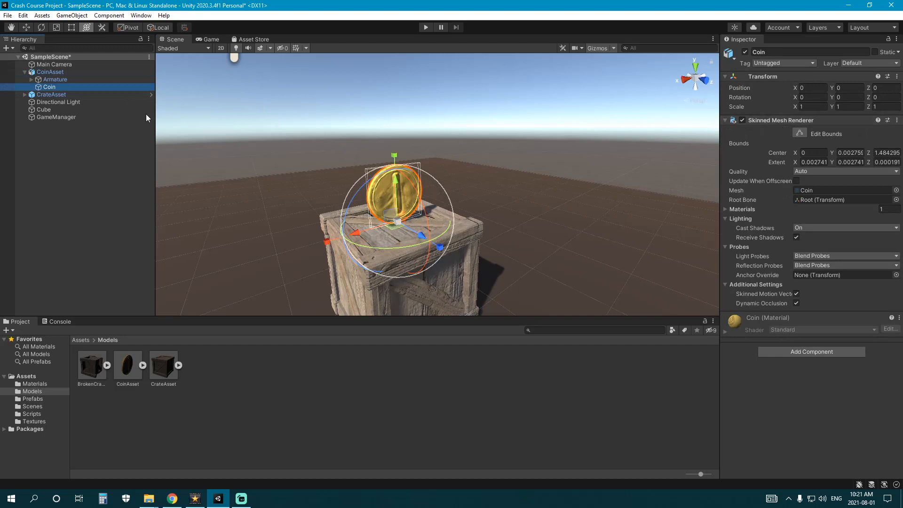
pyautogui.click(31, 79)
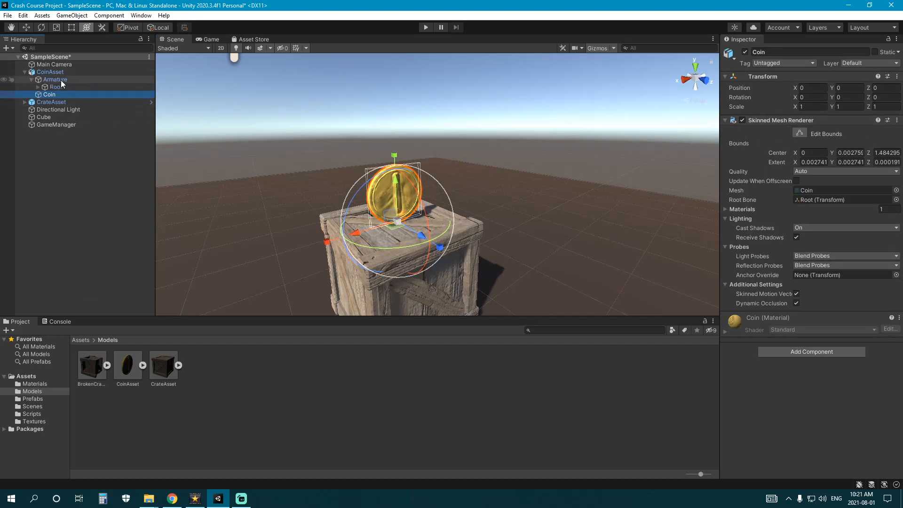
pyautogui.click(38, 87)
pyautogui.click(54, 87)
pyautogui.click(68, 94)
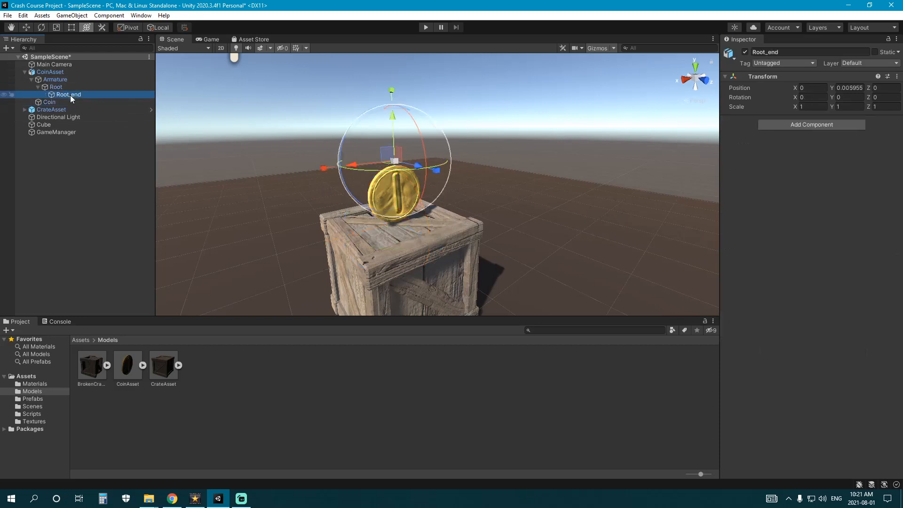
pyautogui.click(66, 87)
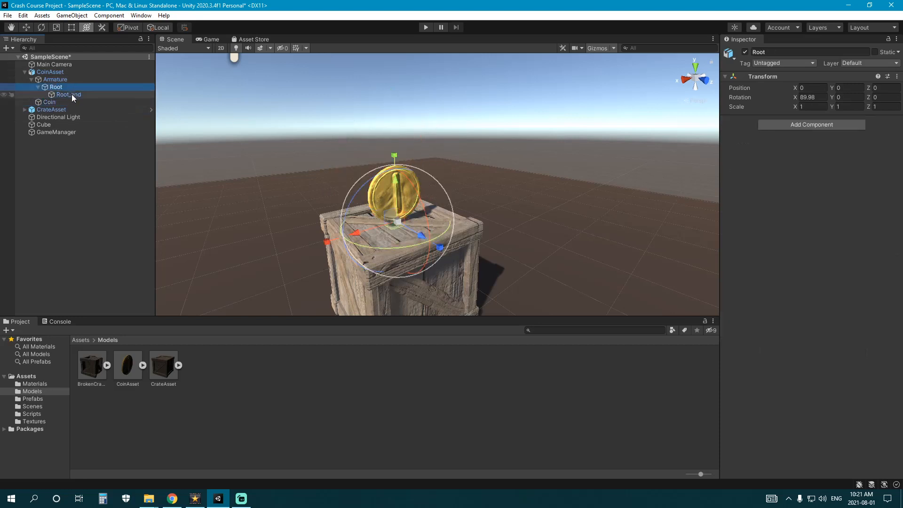
pyautogui.click(70, 95)
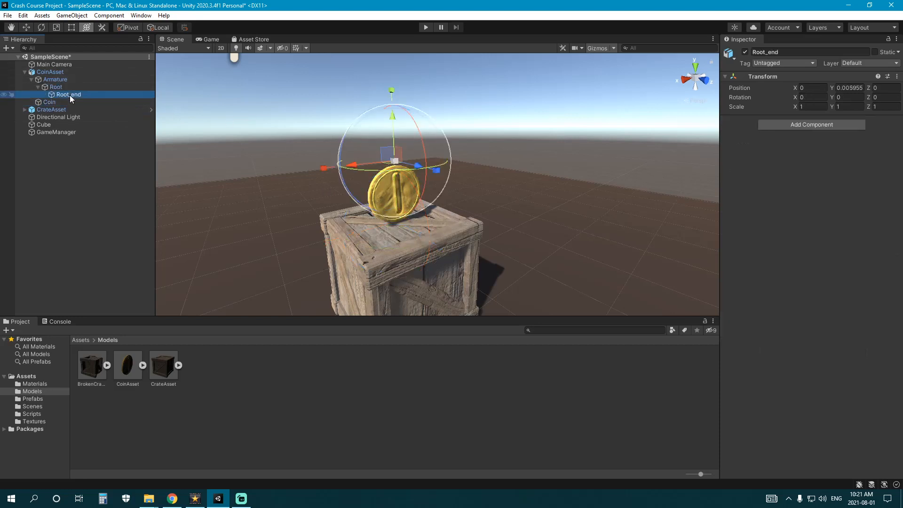
pyautogui.click(66, 87)
pyautogui.click(38, 87)
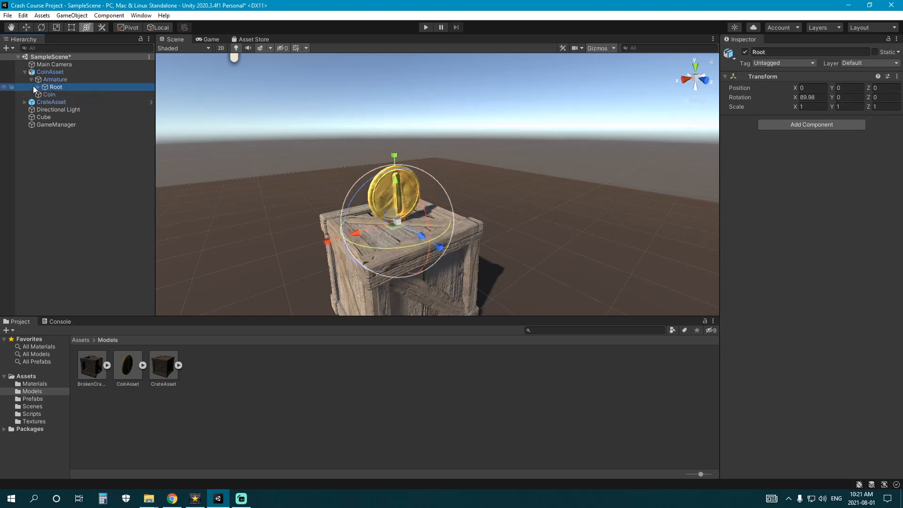
pyautogui.click(49, 94)
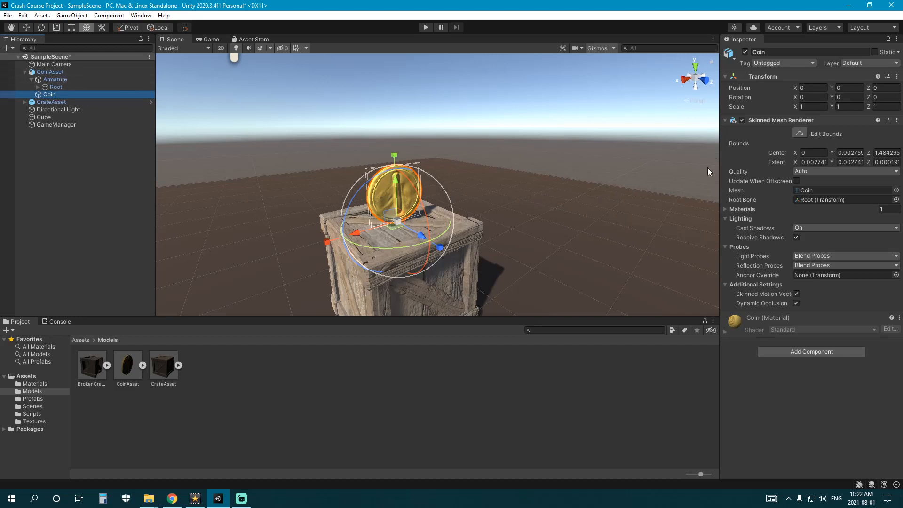
# - Expand the Coin's Skinned Mesh Renderer Materials to show its single Coin material
pyautogui.click(724, 210)
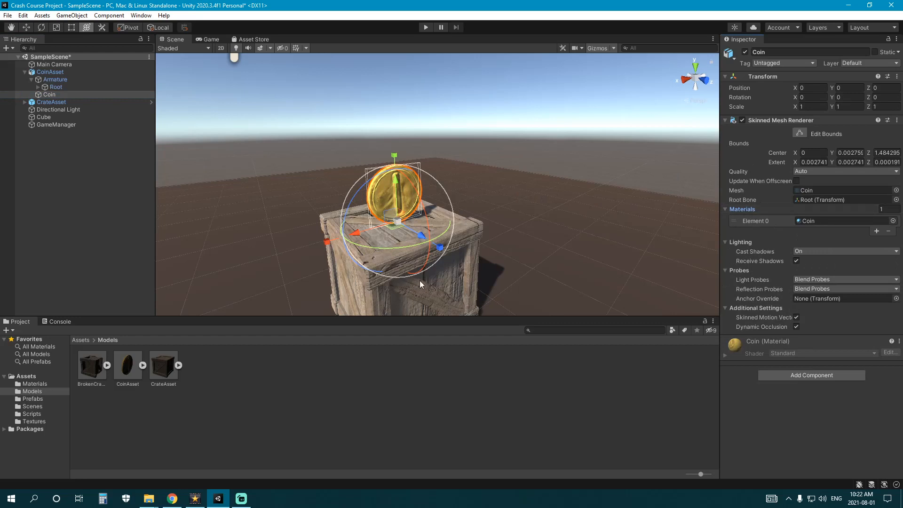
pyautogui.moveTo(486, 221); pyautogui.dragTo(463, 190, button='middle')
pyautogui.moveTo(464, 191); pyautogui.dragTo(463, 184, button='right')
pyautogui.moveTo(462, 184); pyautogui.dragTo(473, 203, button='middle')
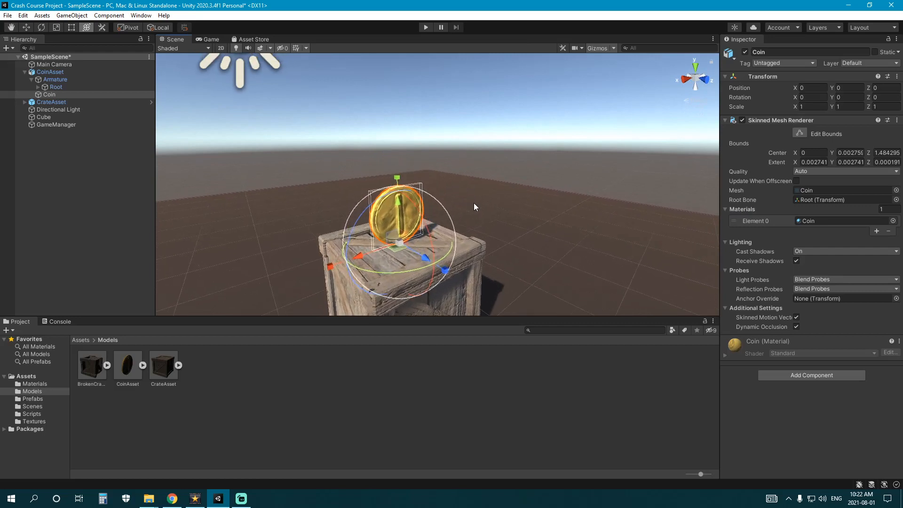
pyautogui.scroll(-1, 473, 203)
pyautogui.scroll(1, 465, 197)
pyautogui.scroll(-1, 475, 205)
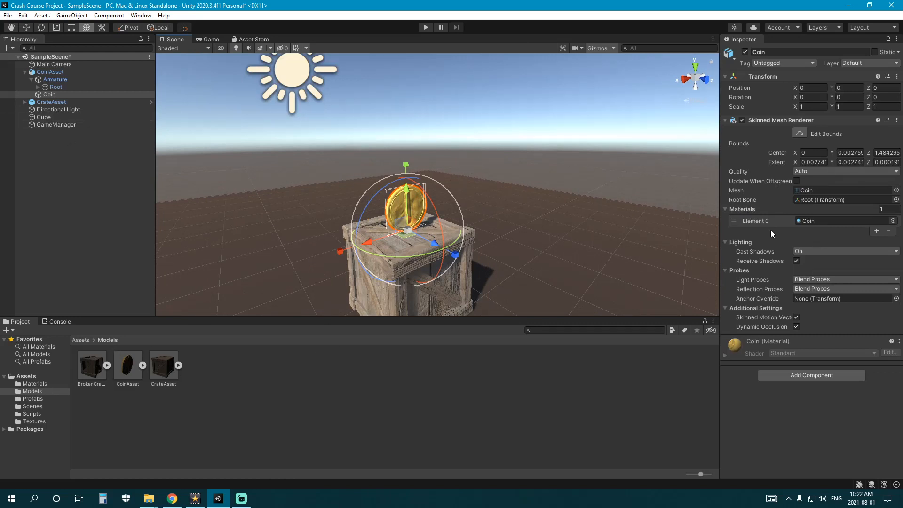
# - Create a new material named Coin in the Materials folder
pyautogui.click(37, 383)
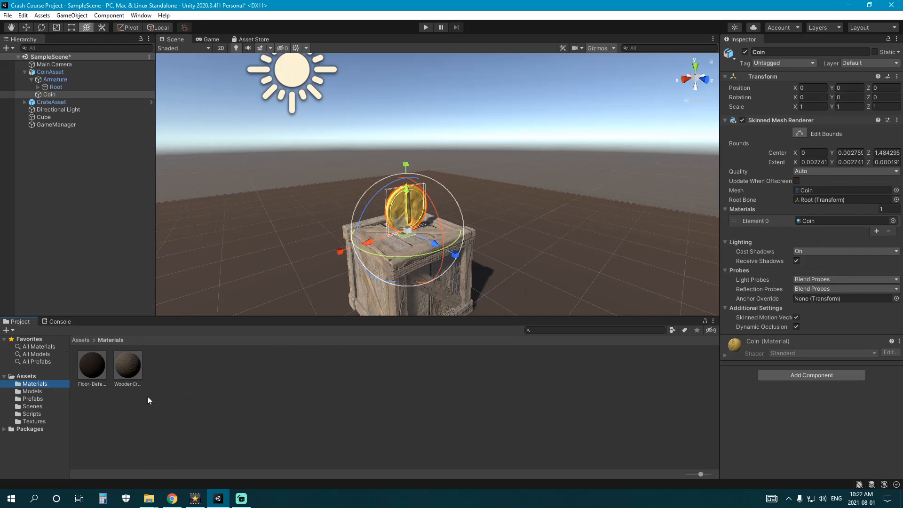
pyautogui.rightClick(169, 416)
pyautogui.moveTo(228, 170)
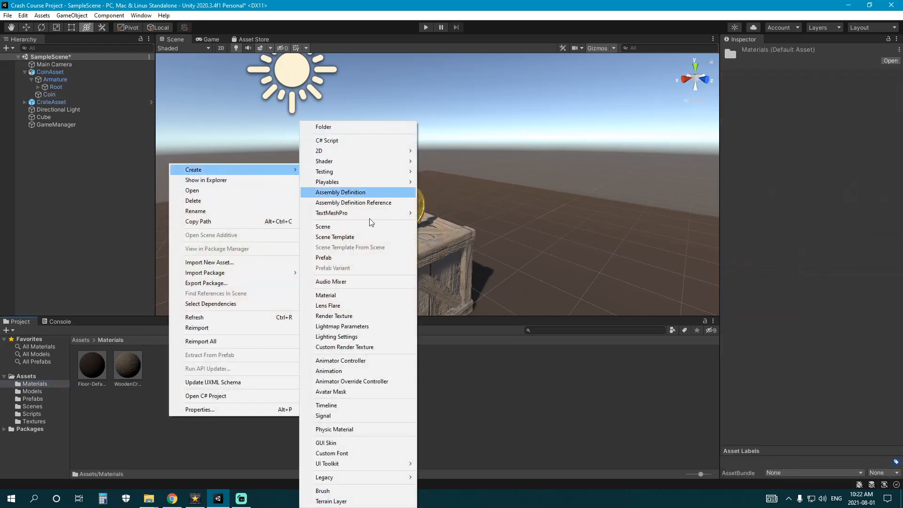
pyautogui.click(325, 295)
pyautogui.write('Coin')
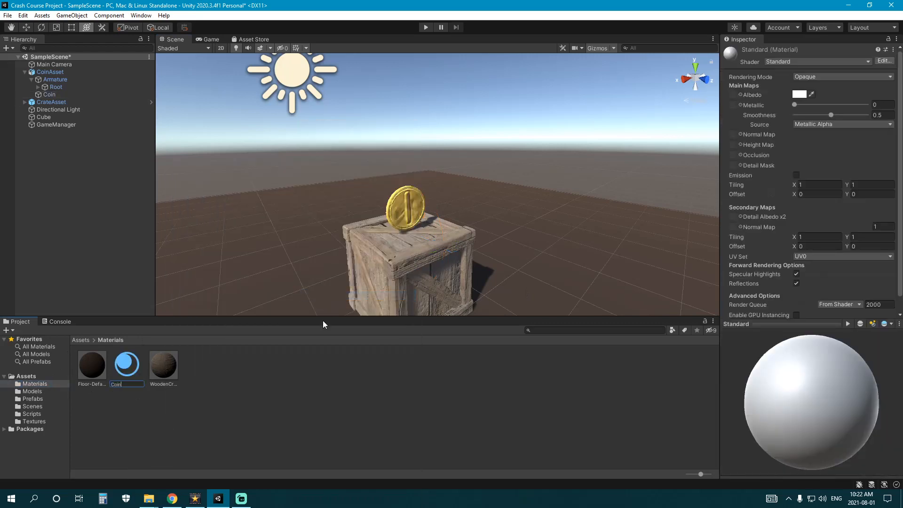
pyautogui.press('Return')
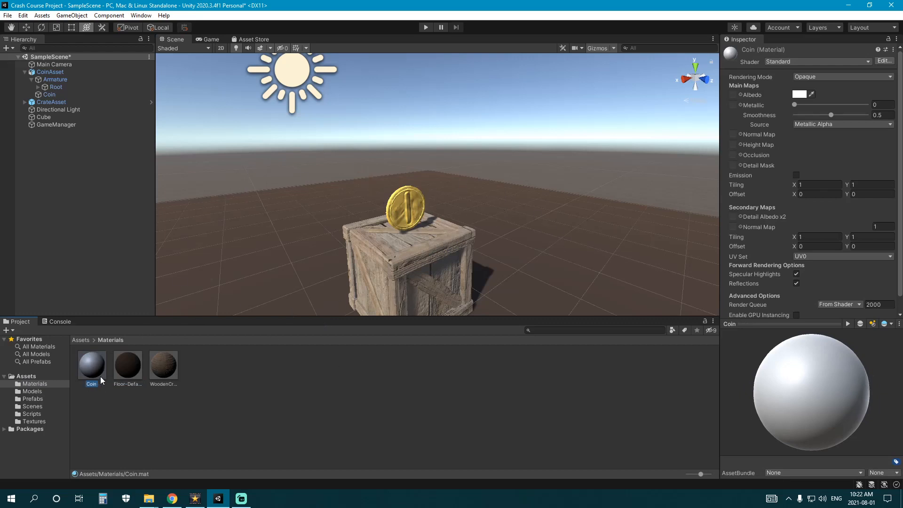
pyautogui.click(39, 422)
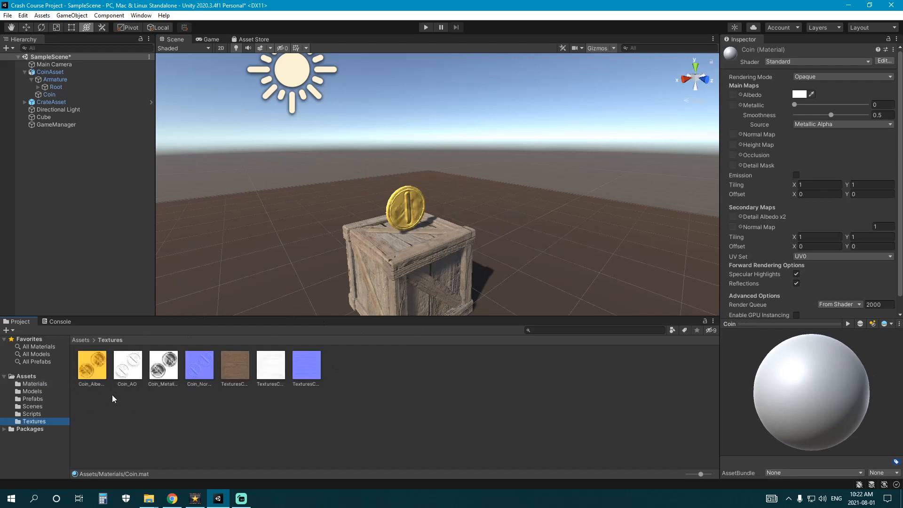
# - Look over the Coin_Albedo texture and select the Coin material for editing
pyautogui.click(98, 368)
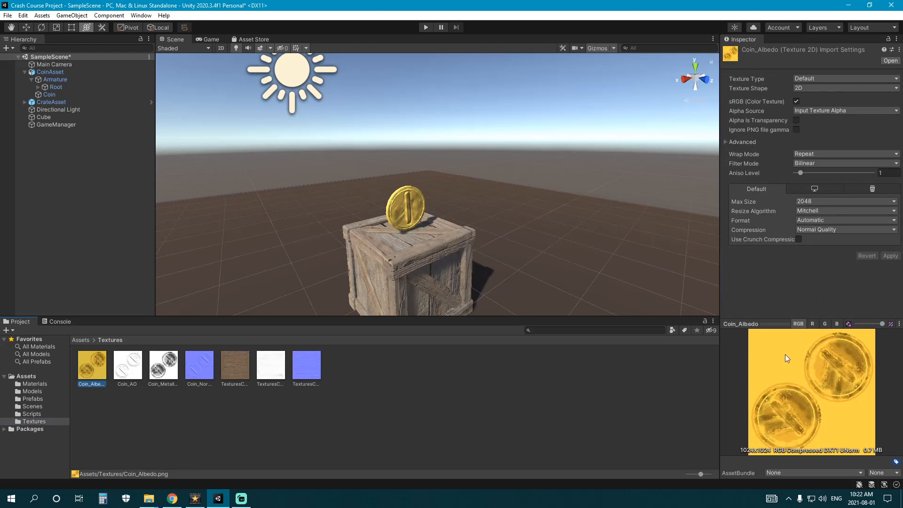
pyautogui.click(17, 384)
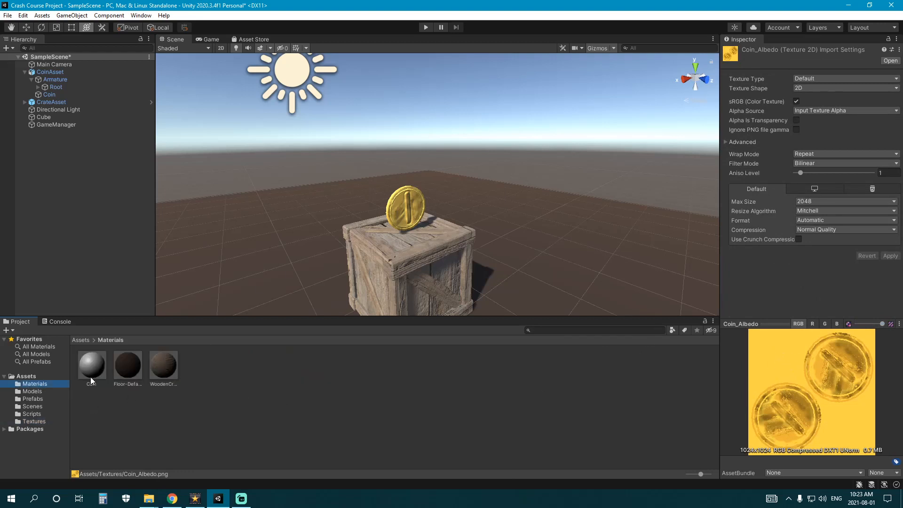
pyautogui.click(33, 422)
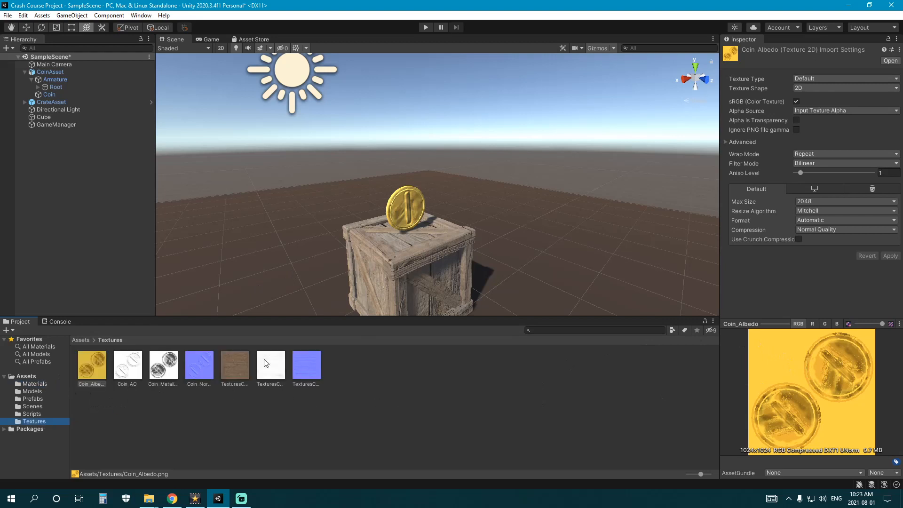
pyautogui.click(46, 384)
pyautogui.click(92, 366)
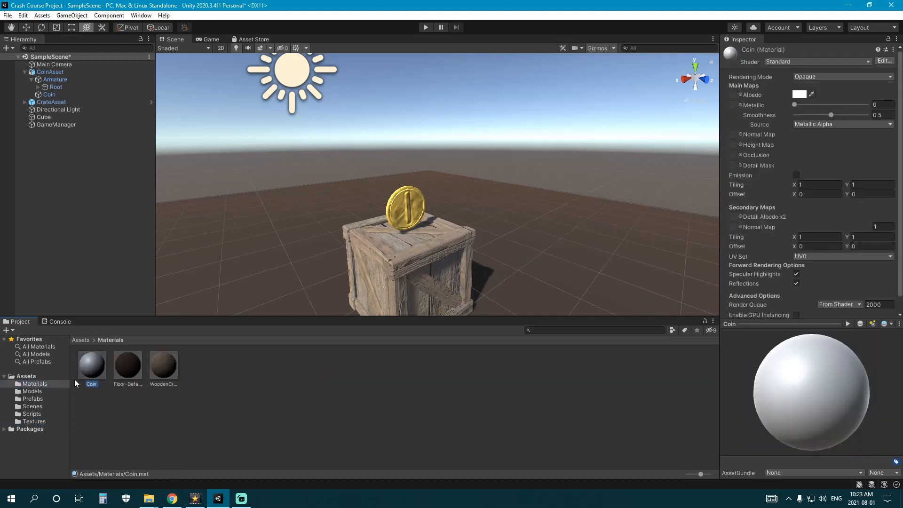
pyautogui.click(44, 418)
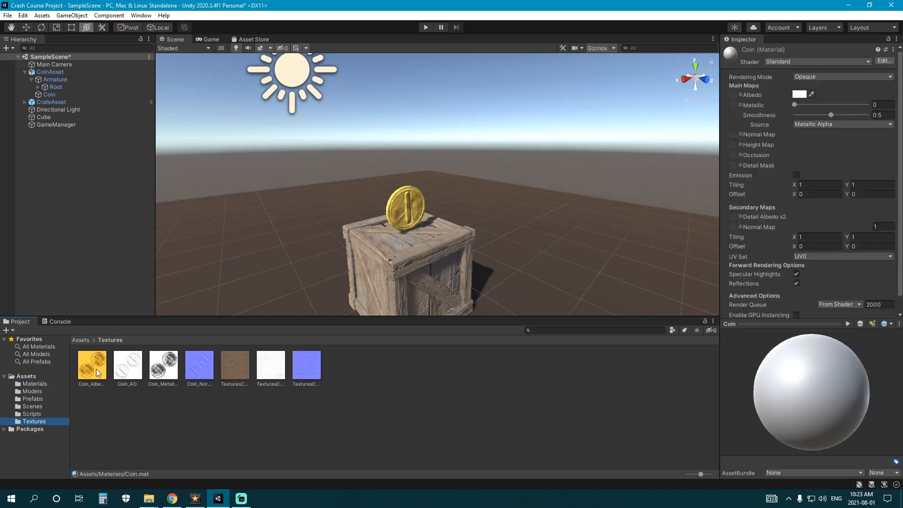
# - Give Coin albedo, metallic, normal and Coin_AO occlusion textures, smoothness about 0.74, occlusion strength 1
pyautogui.moveTo(95, 368); pyautogui.dragTo(732, 97)
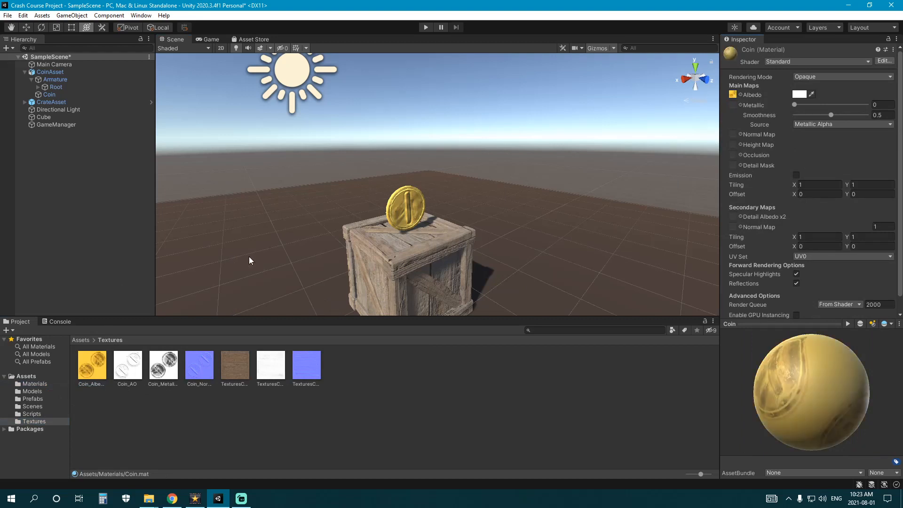
pyautogui.moveTo(163, 371); pyautogui.dragTo(732, 105)
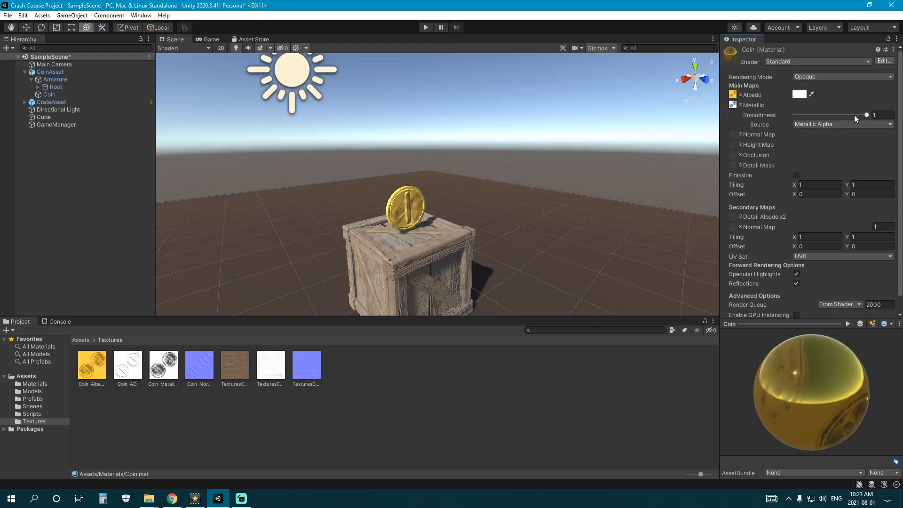
pyautogui.moveTo(858, 114); pyautogui.dragTo(849, 115)
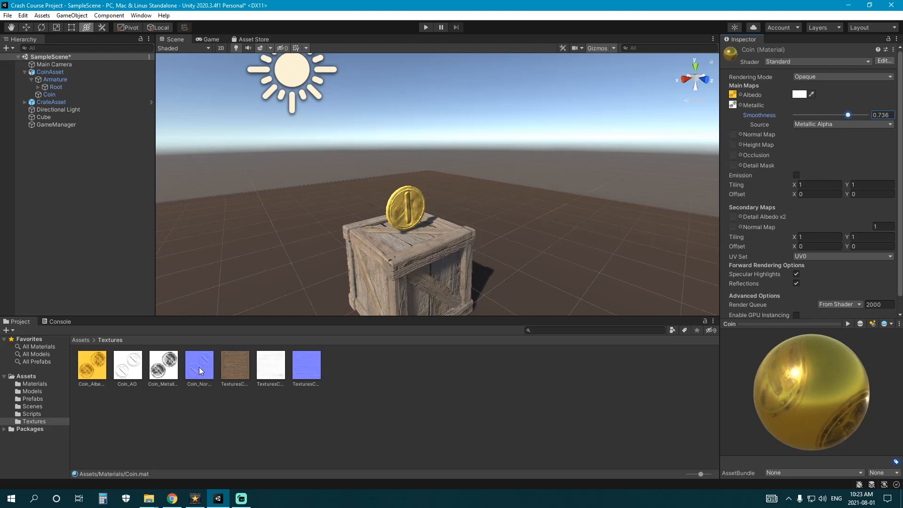
pyautogui.moveTo(200, 367); pyautogui.dragTo(732, 134)
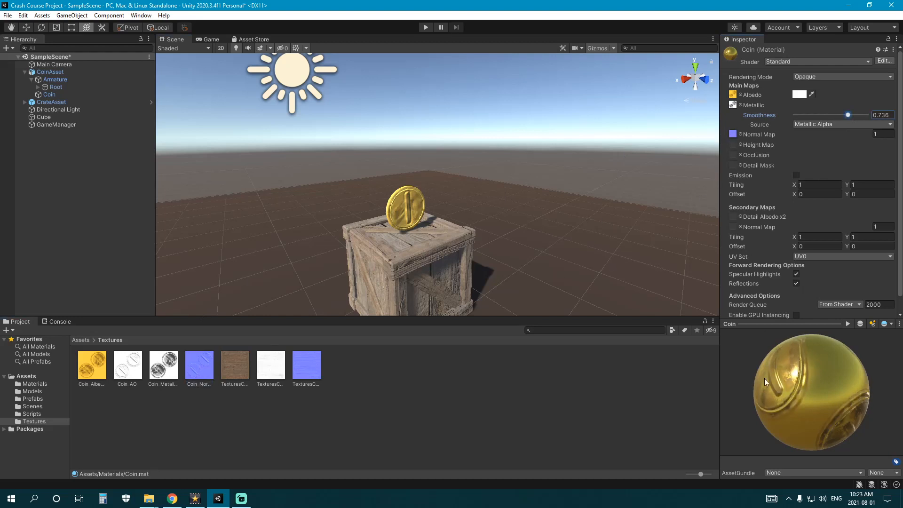
pyautogui.moveTo(784, 368); pyautogui.dragTo(765, 384)
pyautogui.moveTo(136, 371); pyautogui.dragTo(732, 156)
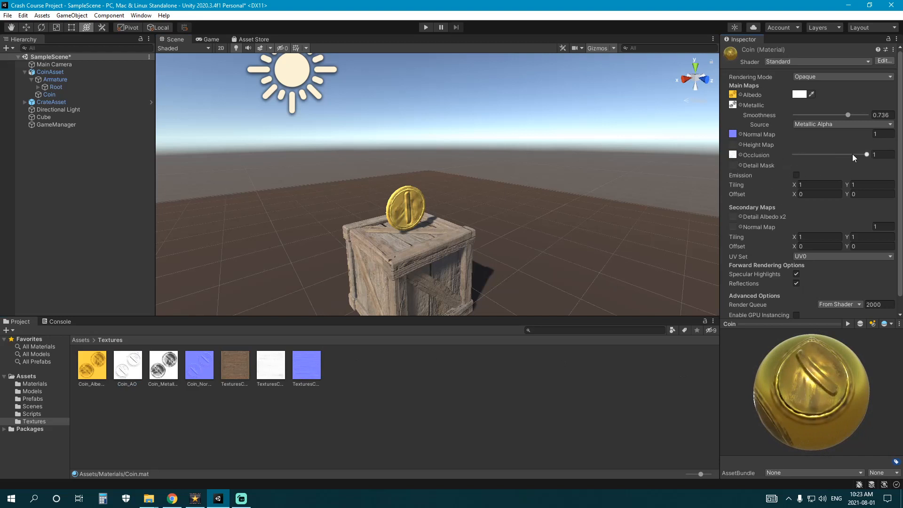
pyautogui.moveTo(852, 154)
pyautogui.mouseDown()
pyautogui.moveTo(771, 159)
pyautogui.moveTo(868, 155)
pyautogui.mouseUp()
# - Apply the Coin material to the coin in the scene and select it to verify
pyautogui.click(35, 383)
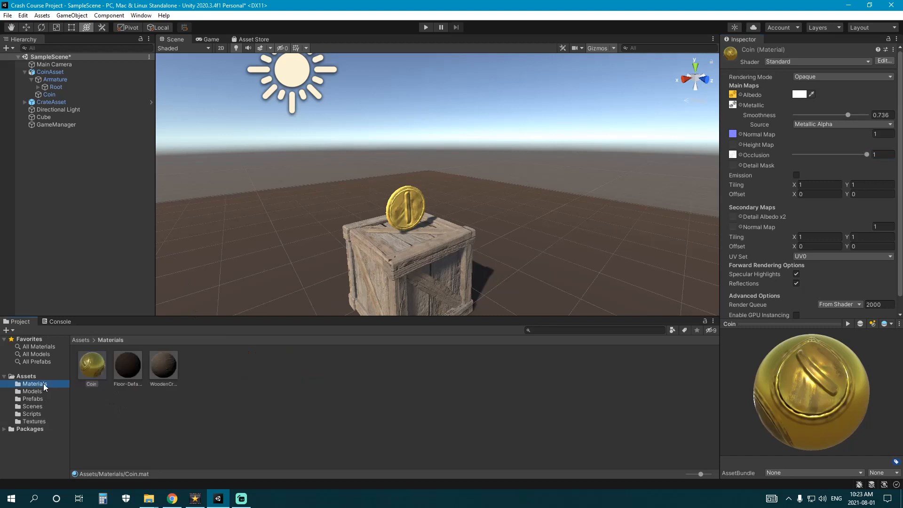
pyautogui.moveTo(91, 371); pyautogui.dragTo(422, 210)
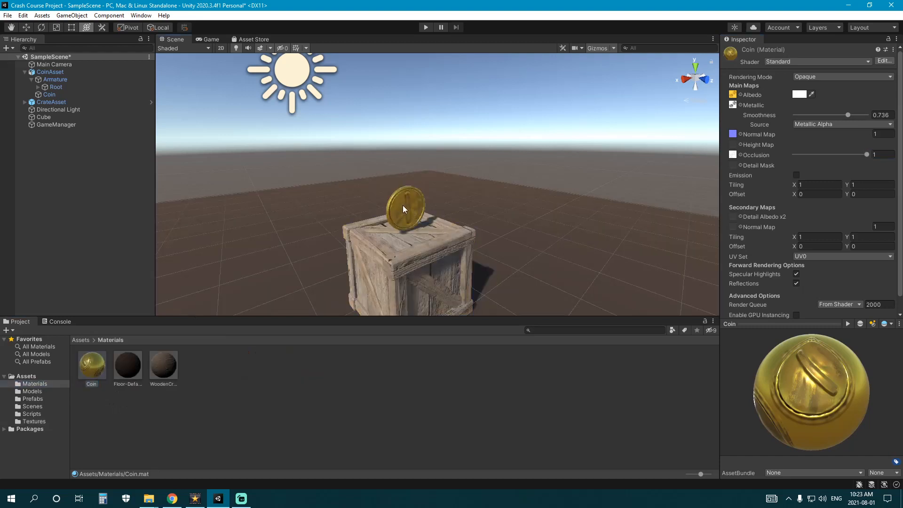
pyautogui.click(57, 95)
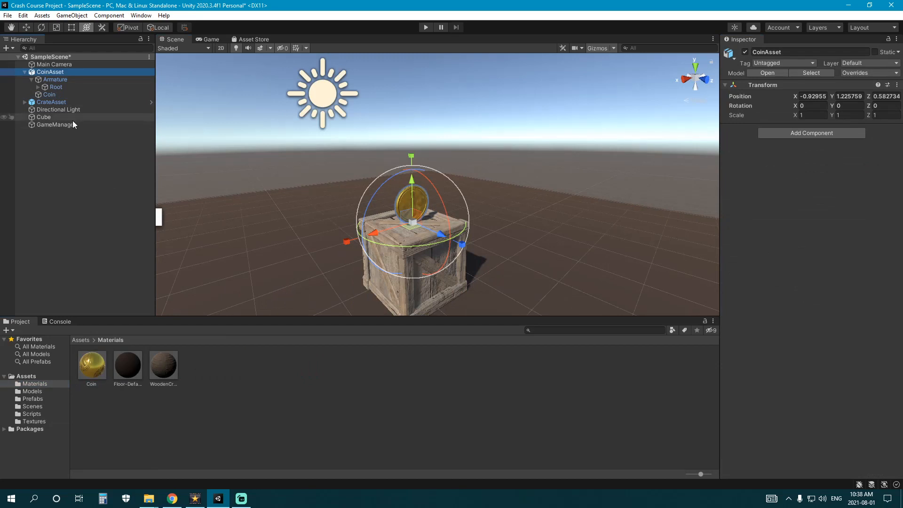
# - Add a 3D Sphere as a child of CoinAsset
pyautogui.click(250, 357)
pyautogui.rightClick(56, 72)
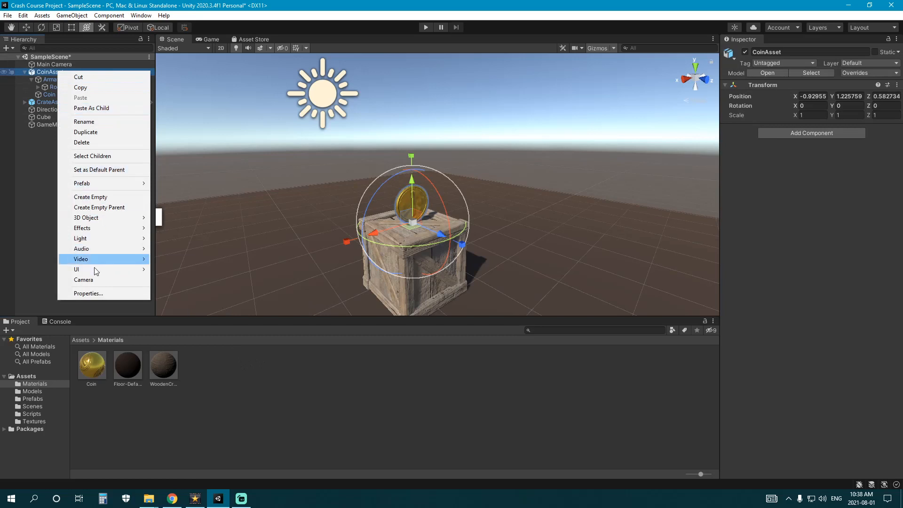
pyautogui.rightClick(52, 74)
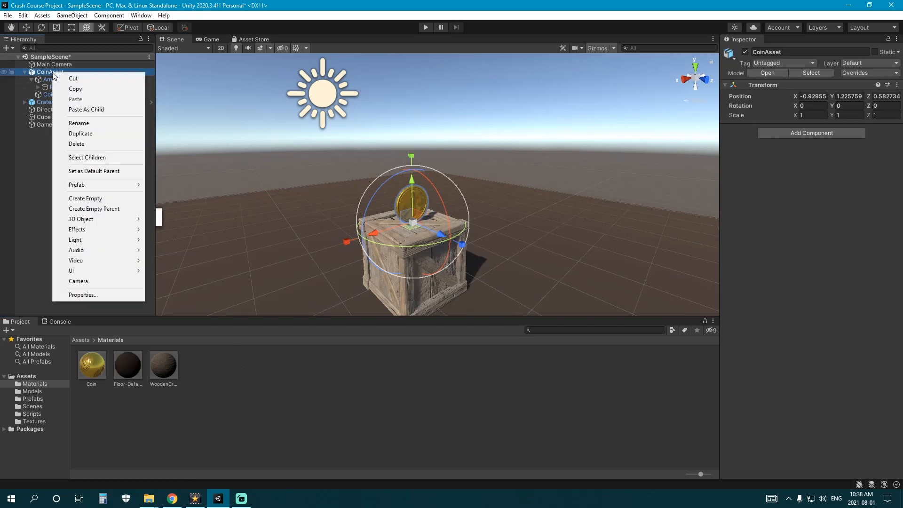
pyautogui.moveTo(89, 219)
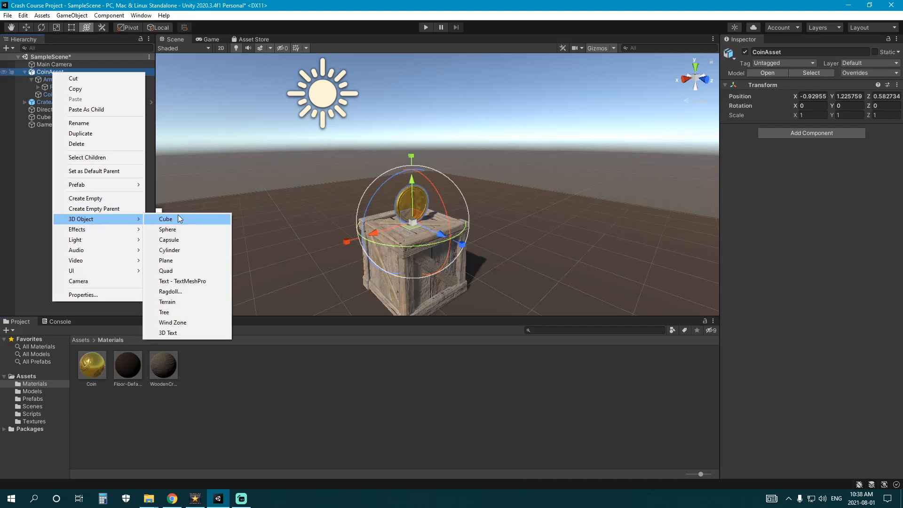
pyautogui.click(181, 229)
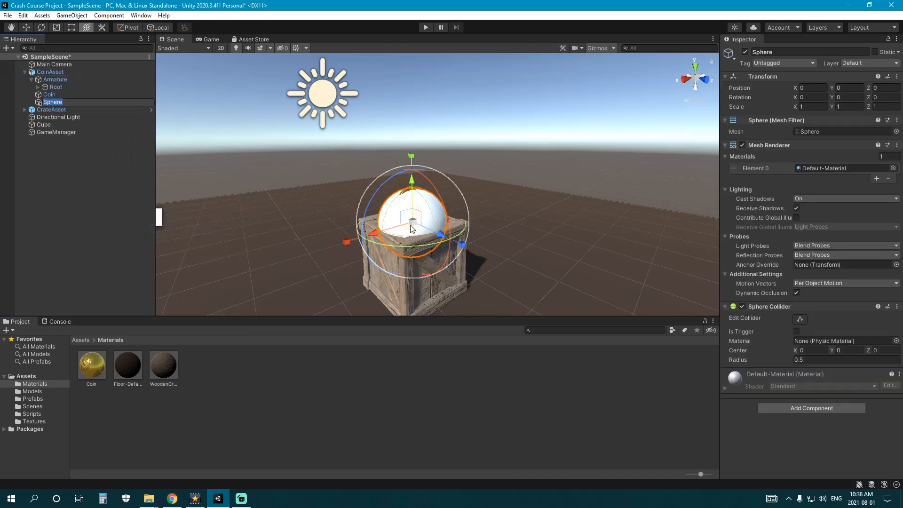
# - Scale the sphere to 0.45, raise it around the coin, and make its collider a trigger
pyautogui.moveTo(410, 229); pyautogui.dragTo(390, 230)
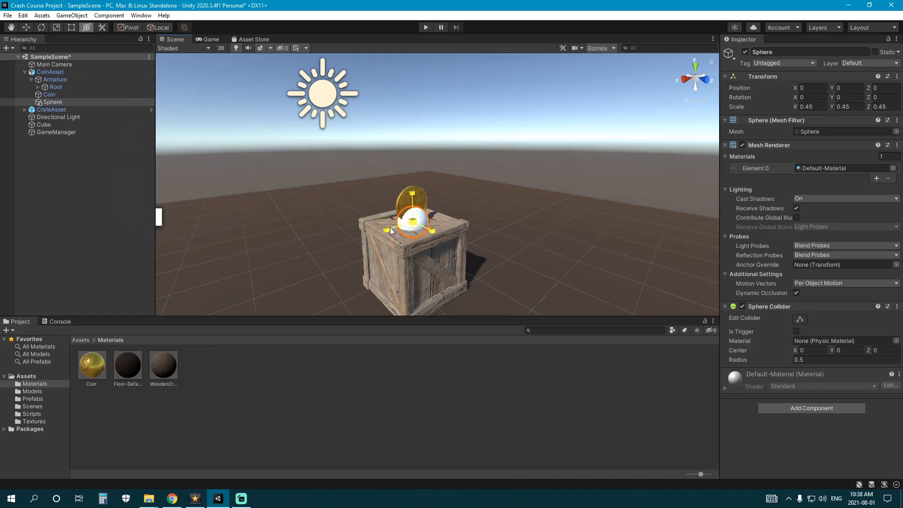
pyautogui.moveTo(413, 185); pyautogui.dragTo(412, 163)
pyautogui.scroll(5, 410, 180)
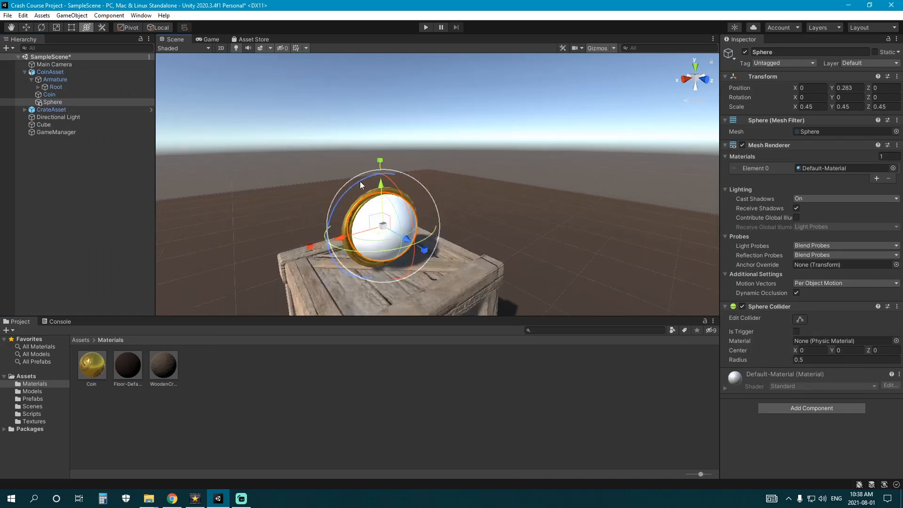
pyautogui.moveTo(360, 181); pyautogui.dragTo(377, 192, button='right')
pyautogui.moveTo(352, 191); pyautogui.dragTo(427, 193, button='middle')
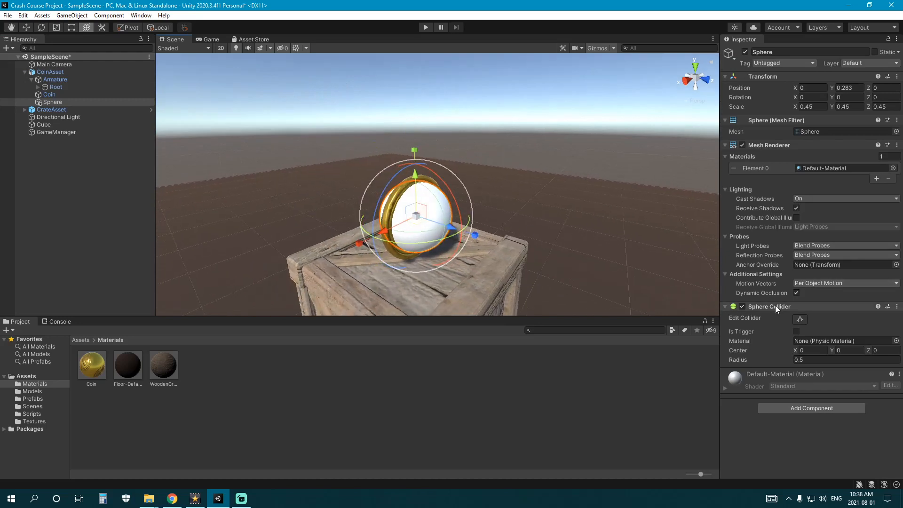
pyautogui.click(795, 331)
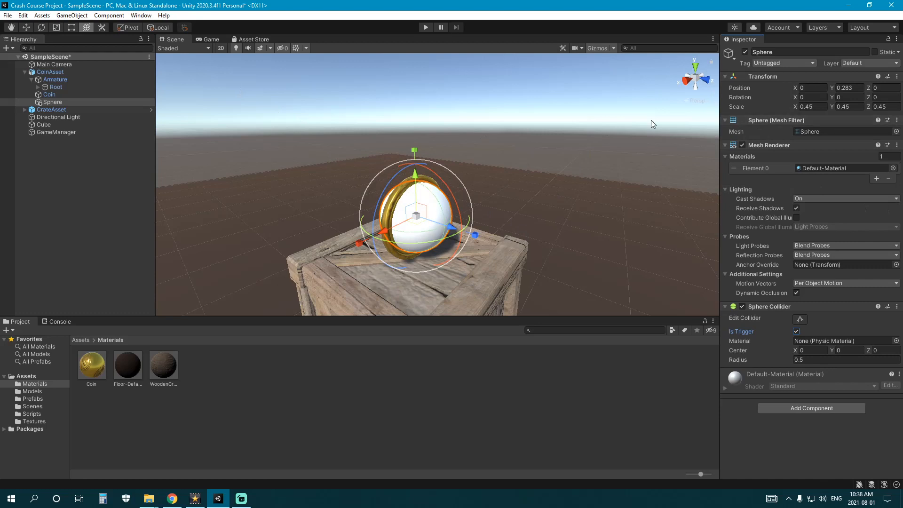
# - Remove the sphere's Mesh Filter and Mesh Renderer components
pyautogui.rightClick(805, 121)
pyautogui.click(800, 140)
pyautogui.rightClick(841, 120)
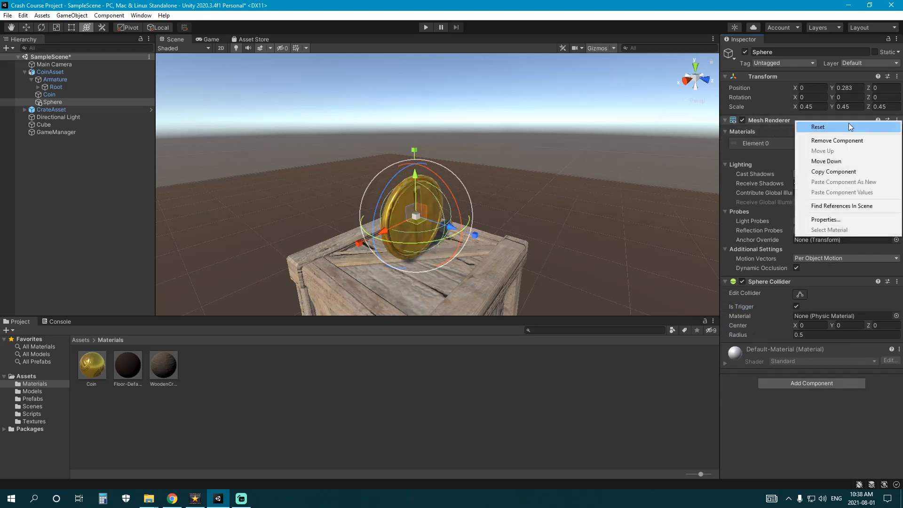
pyautogui.click(855, 139)
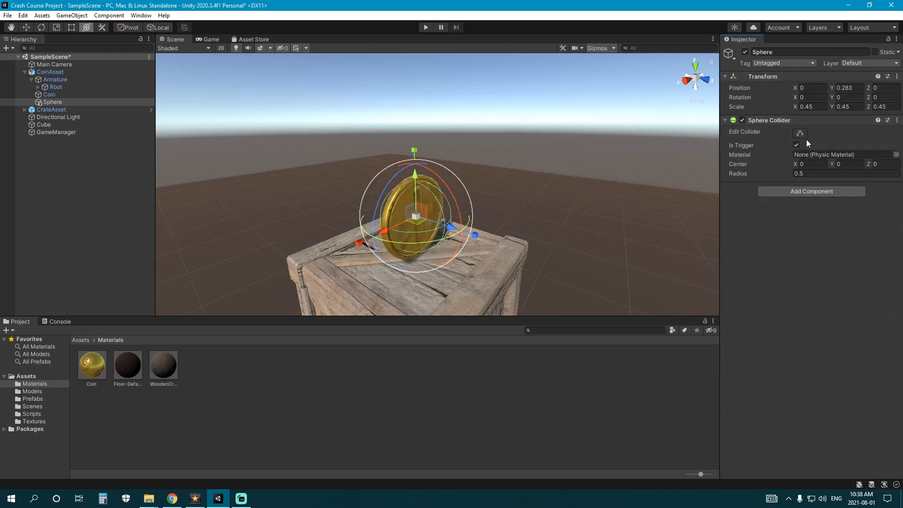
# - Rename the Sphere to Trigger in the Hierarchy
pyautogui.moveTo(502, 183)
pyautogui.mouseDown(button='right')
pyautogui.moveTo(528, 203)
pyautogui.moveTo(509, 194)
pyautogui.mouseUp(button='right')
pyautogui.moveTo(509, 194)
pyautogui.mouseDown(button='middle')
pyautogui.moveTo(545, 193)
pyautogui.moveTo(496, 191)
pyautogui.mouseUp(button='middle')
pyautogui.scroll(5, 545, 193)
pyautogui.doubleClick(63, 103)
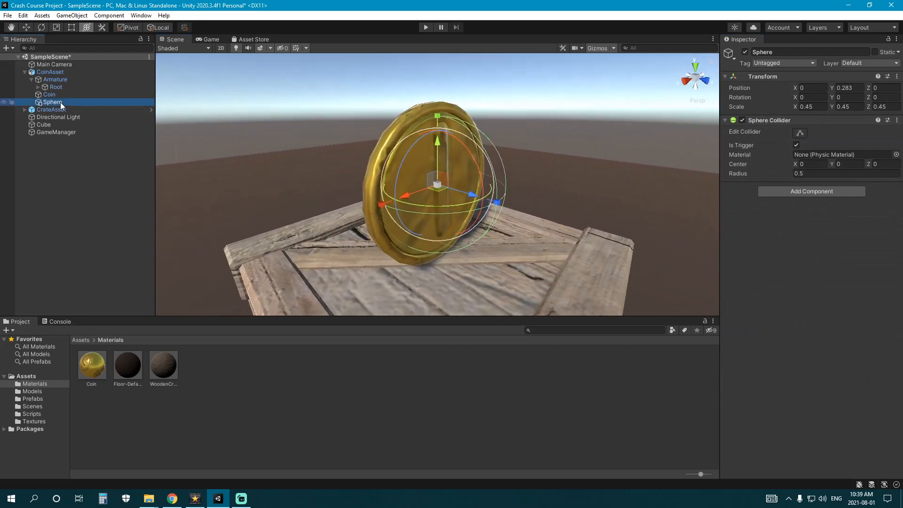
pyautogui.click(65, 104)
pyautogui.write('Trigger')
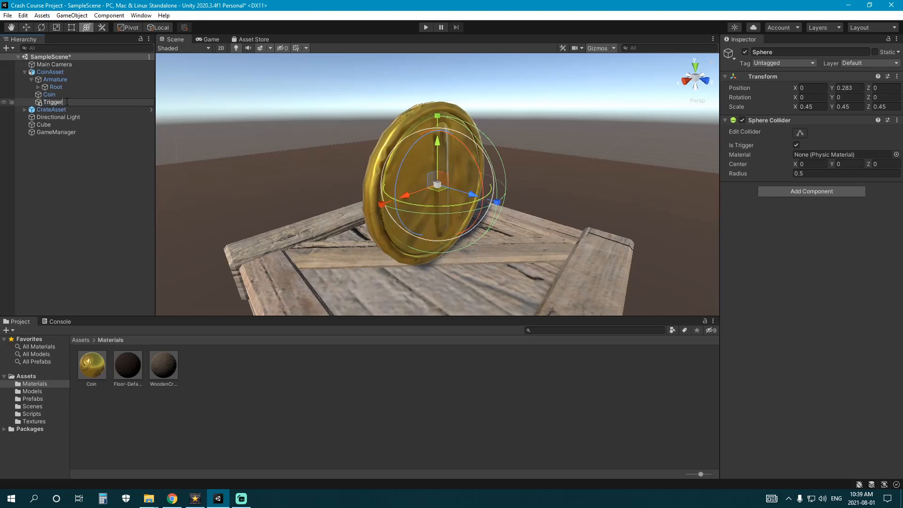
pyautogui.press('Return')
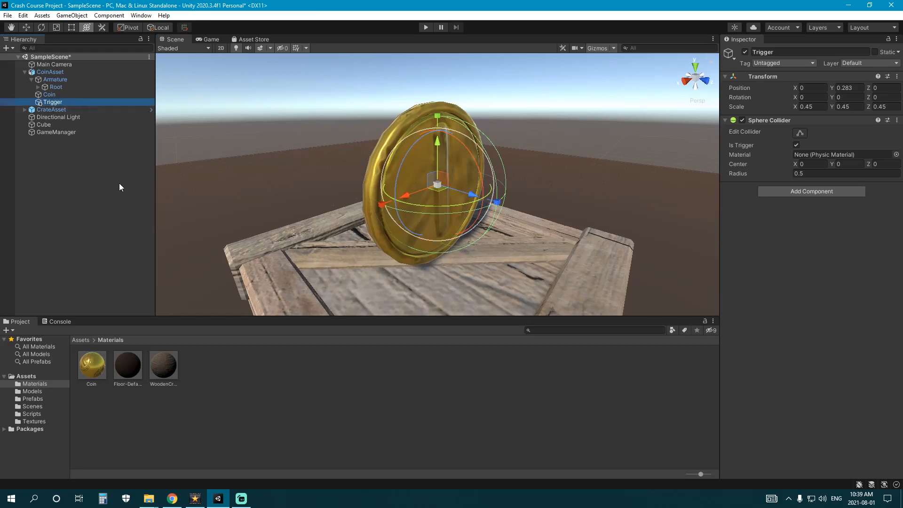
# - Select Trigger and orbit the view around the coin to check the invisible collider
pyautogui.moveTo(453, 201); pyautogui.dragTo(444, 220, button='middle')
pyautogui.click(63, 100)
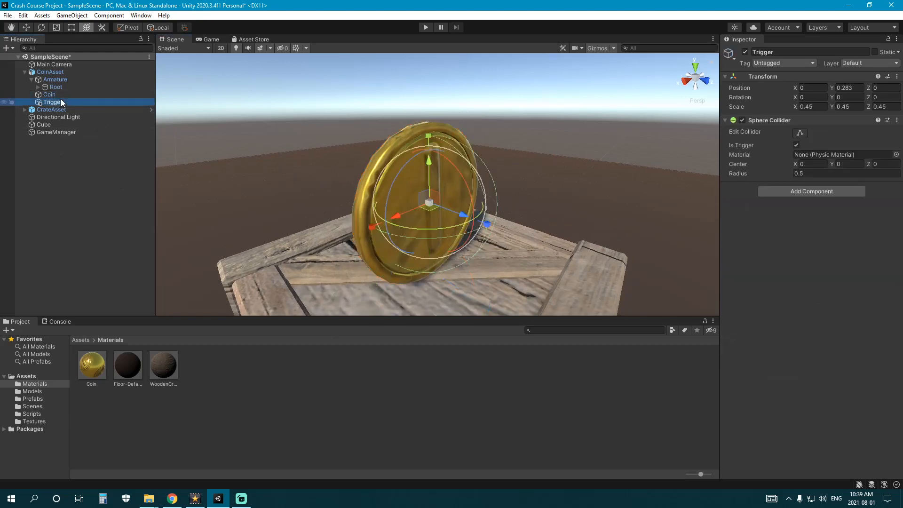
pyautogui.moveTo(396, 167); pyautogui.dragTo(451, 183, button='right')
pyautogui.moveTo(451, 182)
pyautogui.mouseDown(button='middle')
pyautogui.moveTo(604, 193)
pyautogui.moveTo(452, 186)
pyautogui.mouseUp(button='middle')
pyautogui.moveTo(452, 186); pyautogui.dragTo(374, 186, button='right')
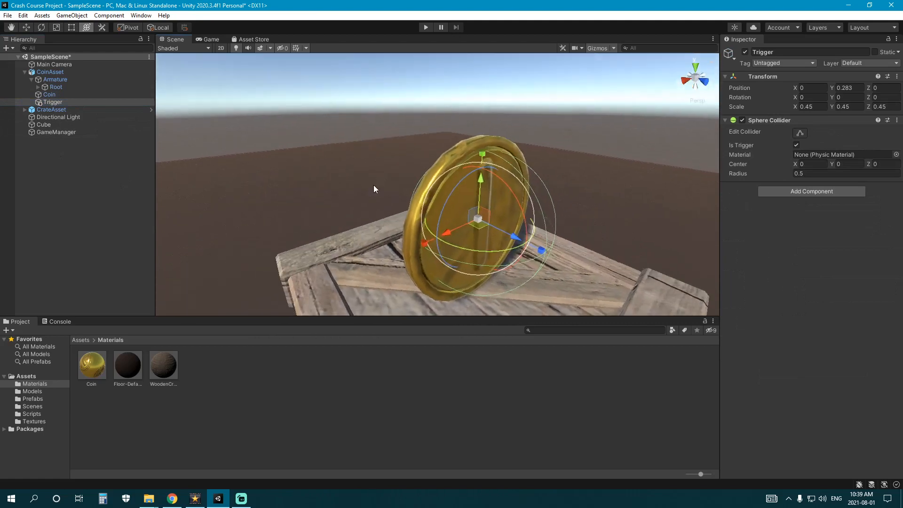
pyautogui.moveTo(374, 186); pyautogui.dragTo(318, 172, button='middle')
pyautogui.scroll(-8, 318, 172)
pyautogui.moveTo(418, 204); pyautogui.dragTo(424, 187, button='right')
pyautogui.scroll(-4, 430, 182)
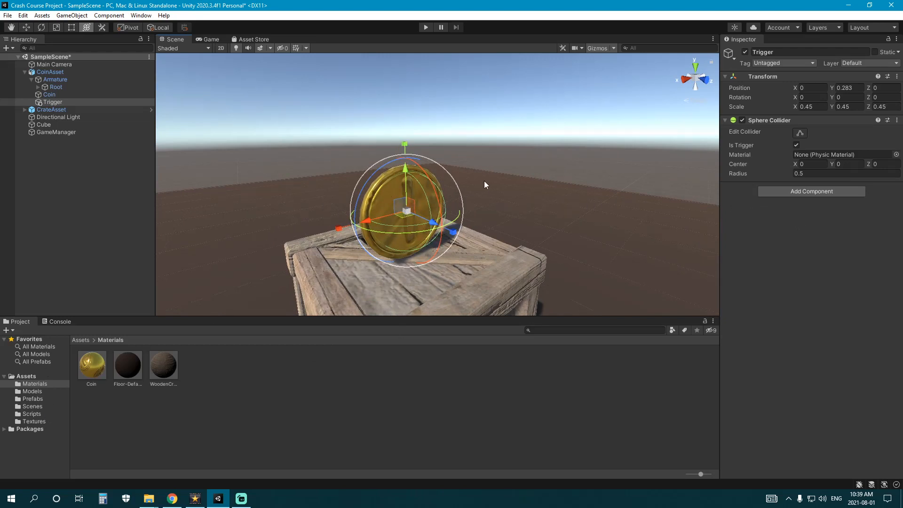
# - Create a new C# script named CoinPickup in the Assets/Scripts folder
pyautogui.click(42, 413)
pyautogui.rightClick(125, 404)
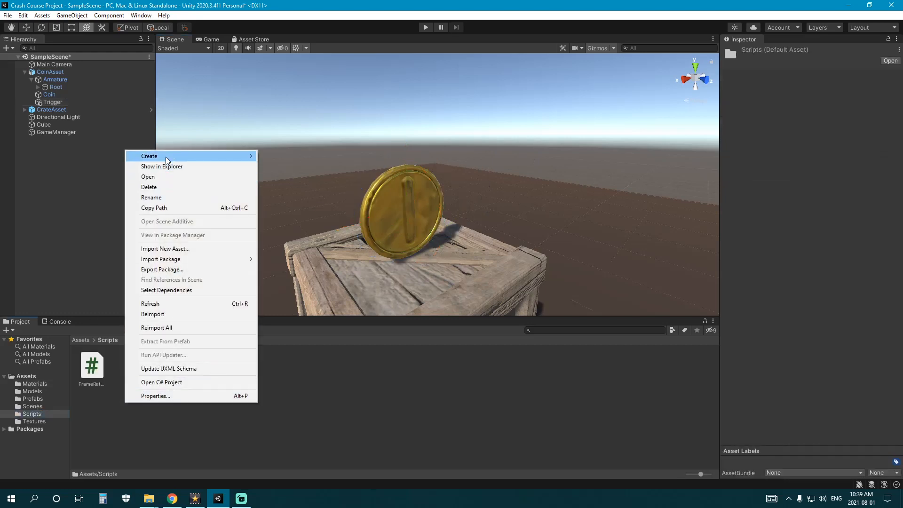
pyautogui.moveTo(167, 157)
pyautogui.click(287, 142)
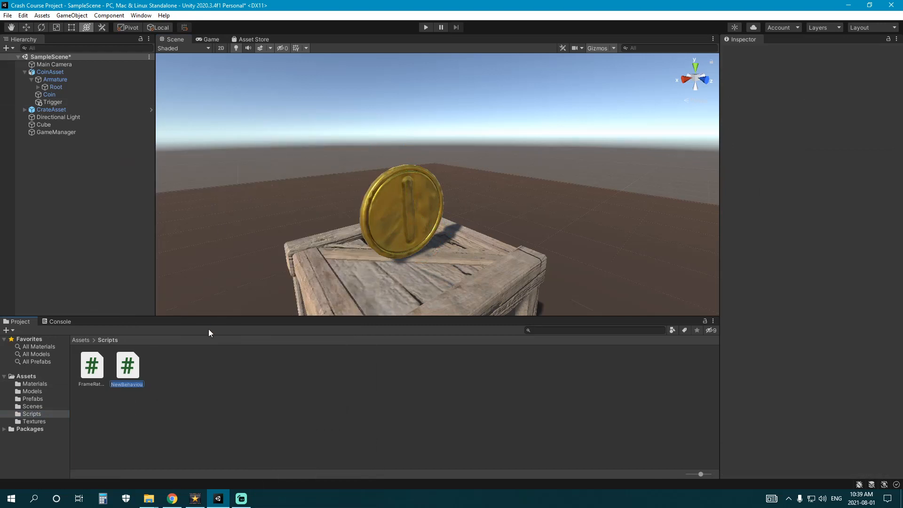
pyautogui.write('CoinPicku')
pyautogui.press('BackSpace')
pyautogui.write('icku')
pyautogui.press('Return')
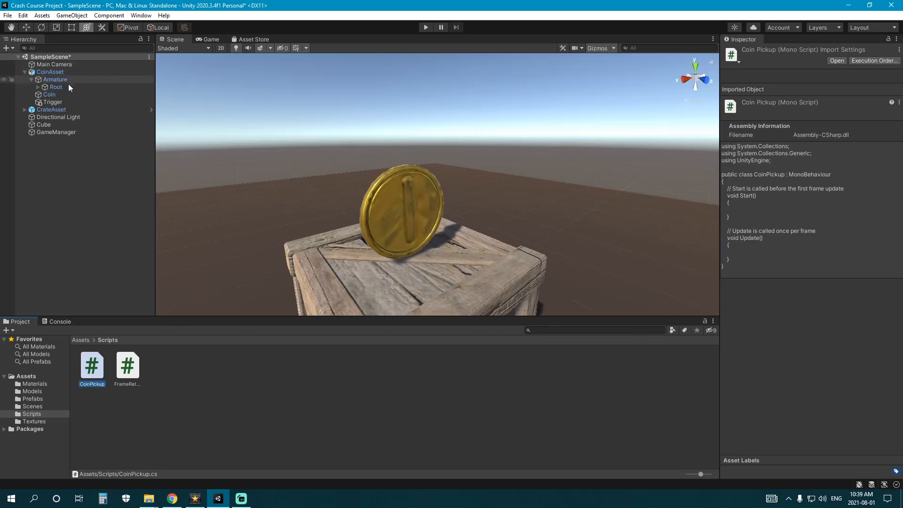
# - Attach the CoinPickup script to the Trigger object and glance at its code
pyautogui.click(53, 102)
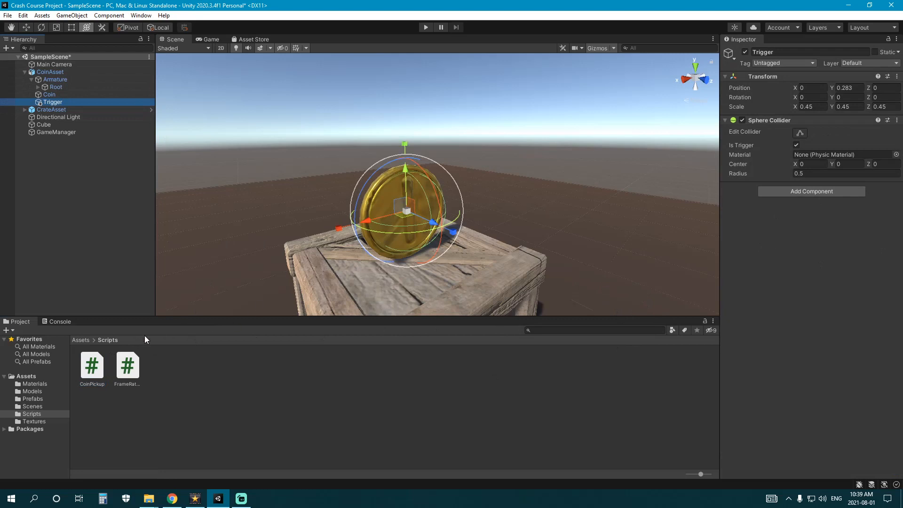
pyautogui.moveTo(92, 370); pyautogui.dragTo(810, 251)
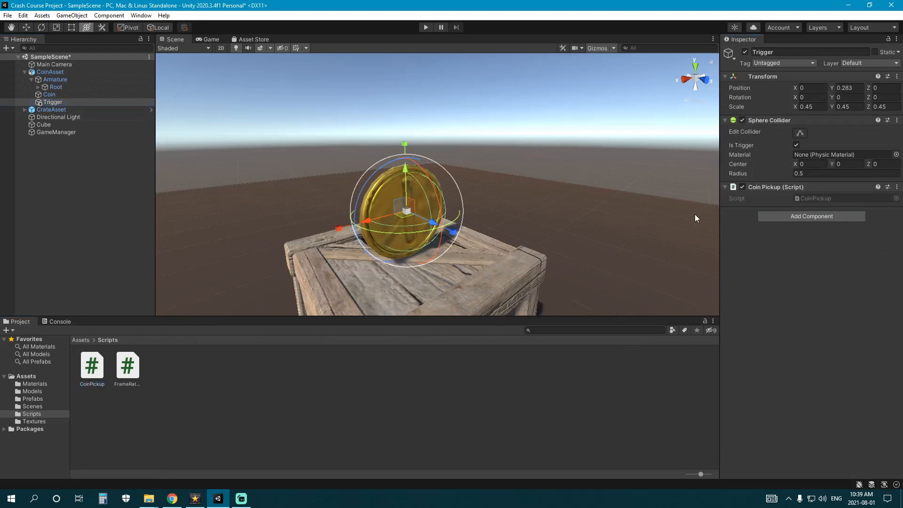
pyautogui.click(100, 372)
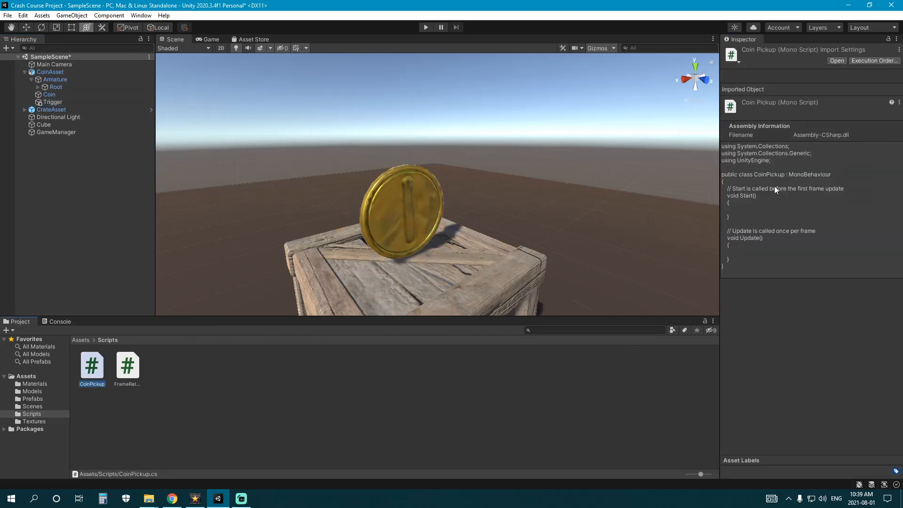
pyautogui.click(275, 367)
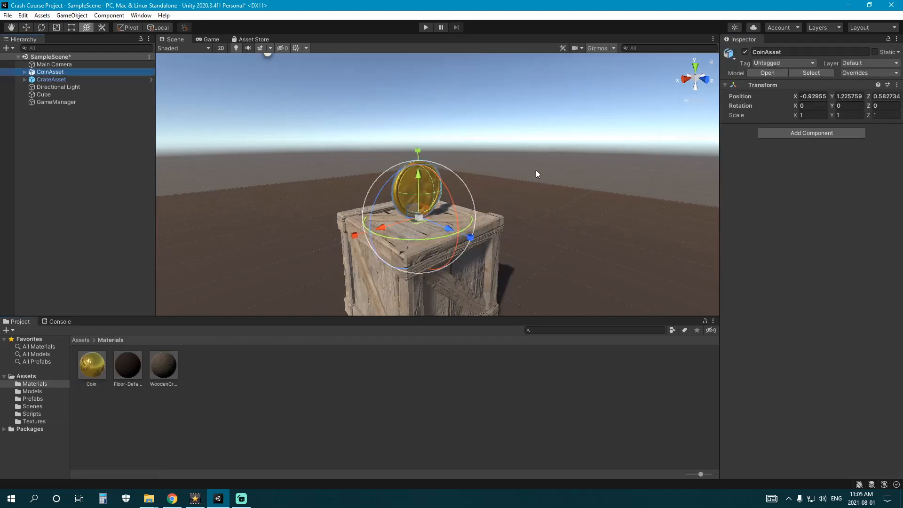
# - Add an Animator component to CoinAsset by searching 'Animat'
pyautogui.click(799, 133)
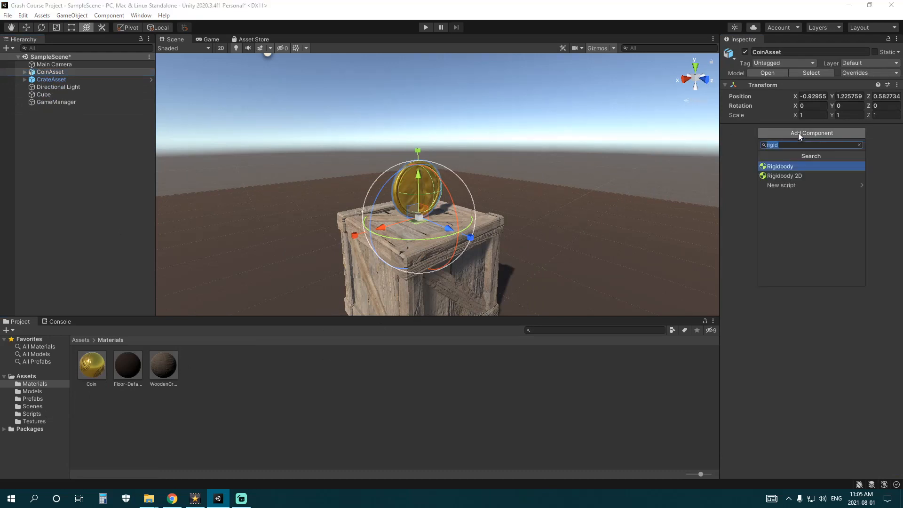
pyautogui.click(58, 73)
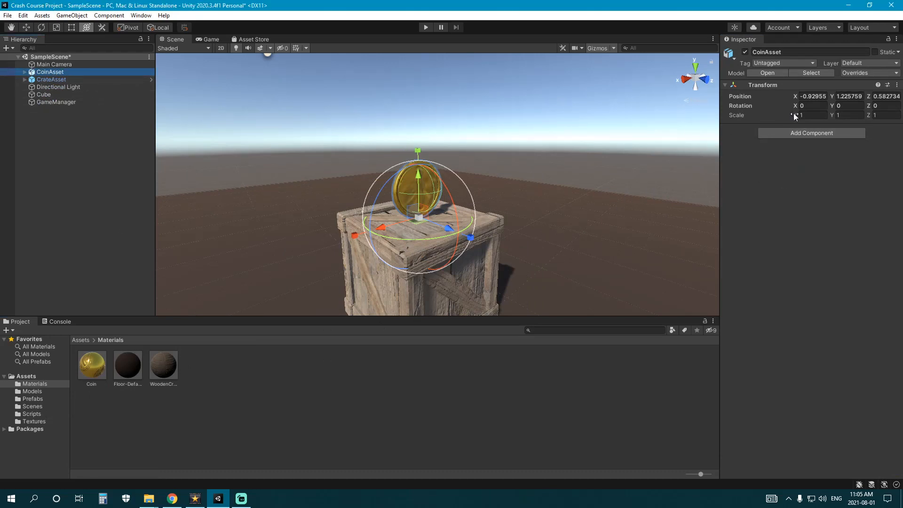
pyautogui.click(814, 134)
pyautogui.write('A')
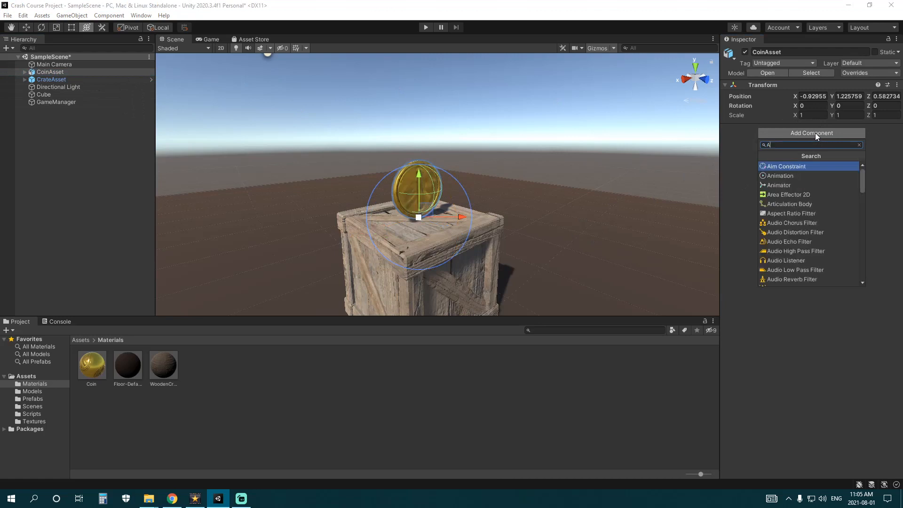
pyautogui.write('nimat')
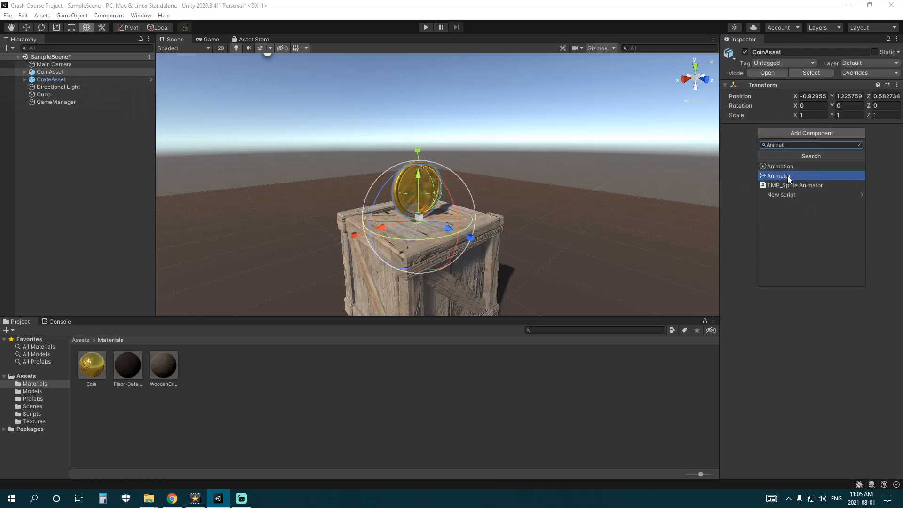
pyautogui.click(783, 175)
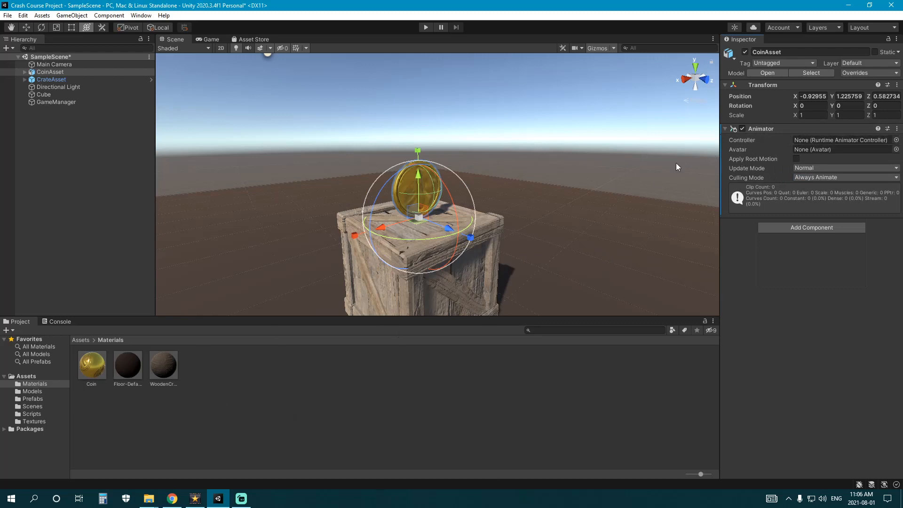
# - Create a new folder at the top level of Assets
pyautogui.click(36, 377)
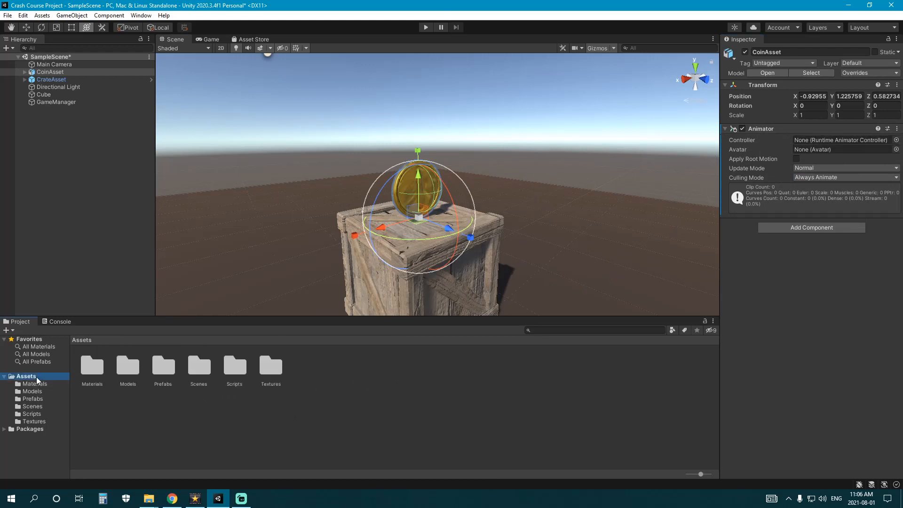
pyautogui.rightClick(255, 398)
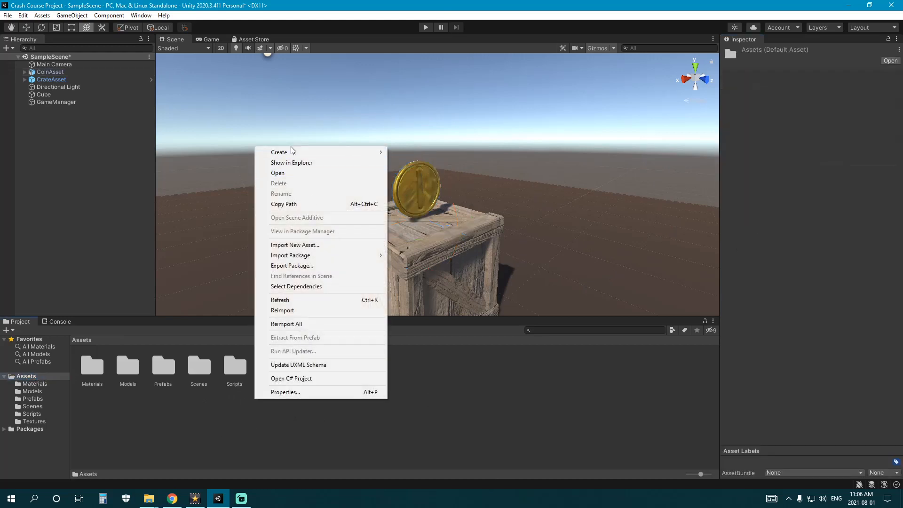
pyautogui.moveTo(346, 151)
pyautogui.click(416, 126)
# - Name the new folder 'Animator Controllers' and open it
pyautogui.write('Anim')
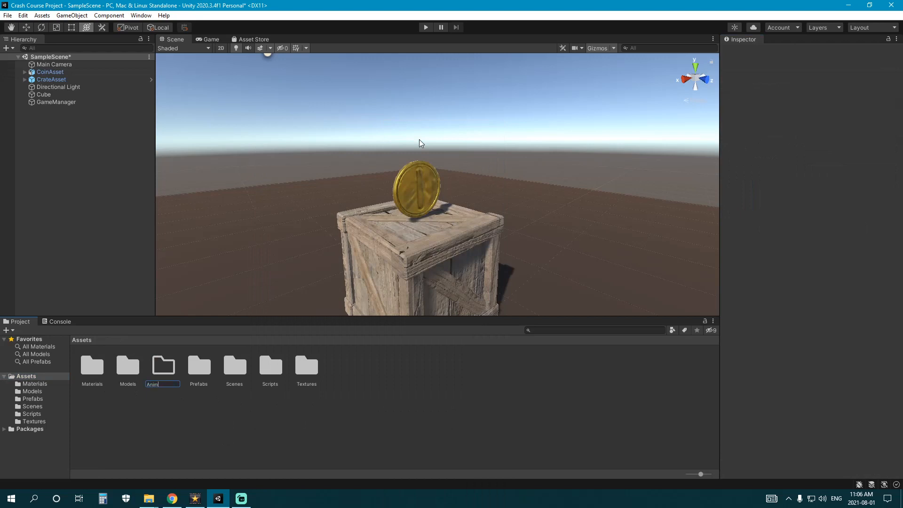
pyautogui.write('ator')
pyautogui.write(' Controllers')
pyautogui.press('Return')
pyautogui.doubleClick(91, 367)
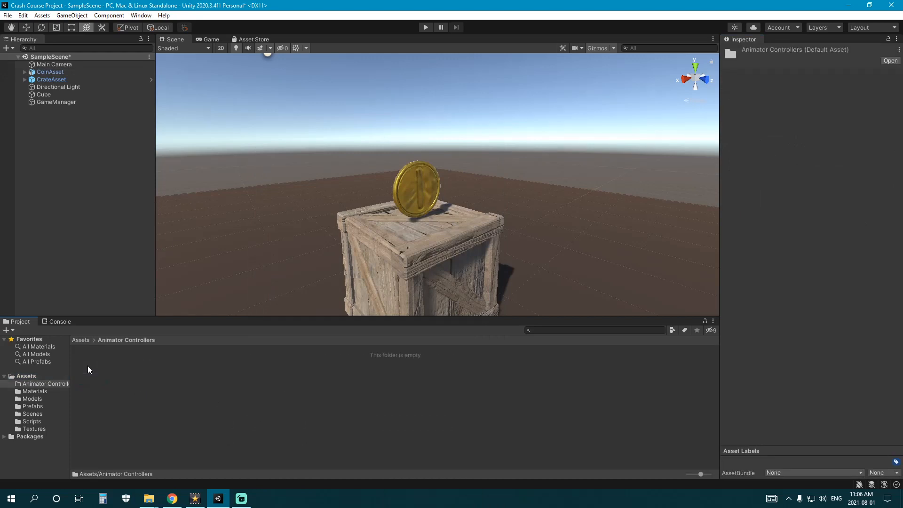
# - Create an animator controller named CoinController and open it in the Animator window
pyautogui.rightClick(125, 391)
pyautogui.moveTo(173, 142)
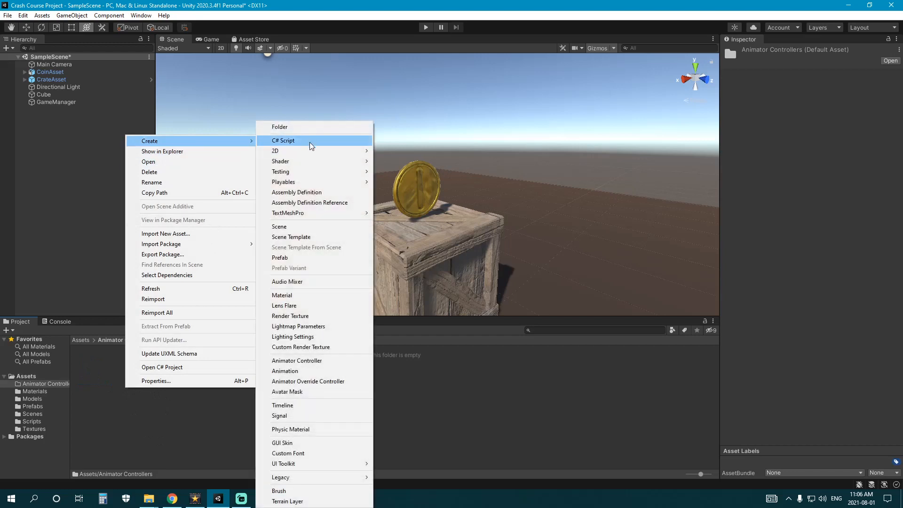
pyautogui.click(309, 364)
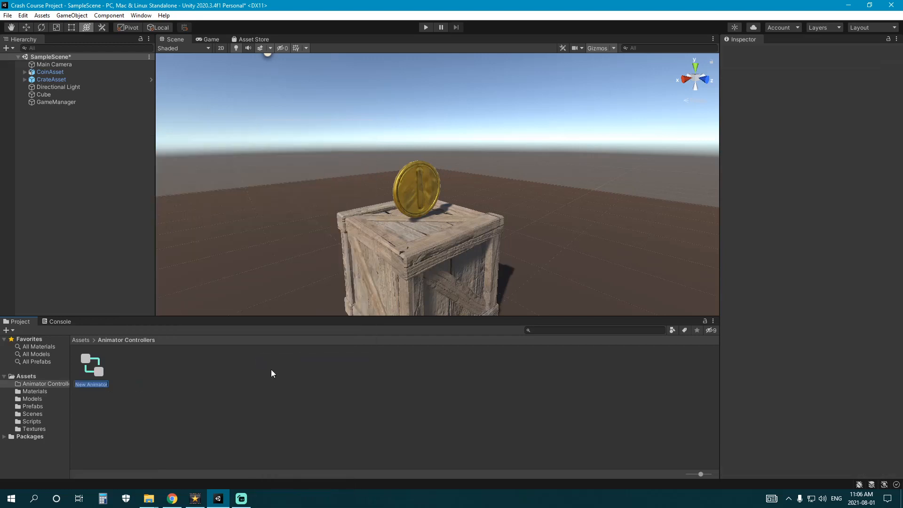
pyautogui.write('coinController')
pyautogui.press('Return')
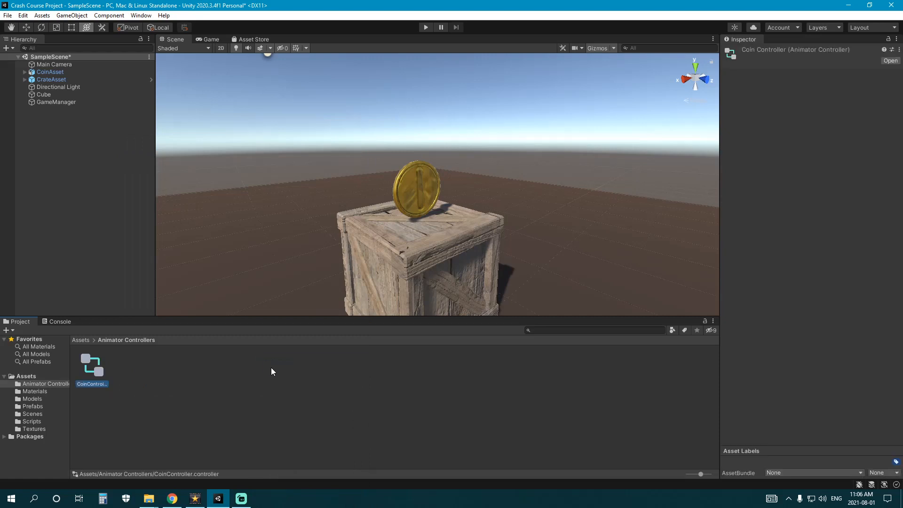
pyautogui.click(202, 357)
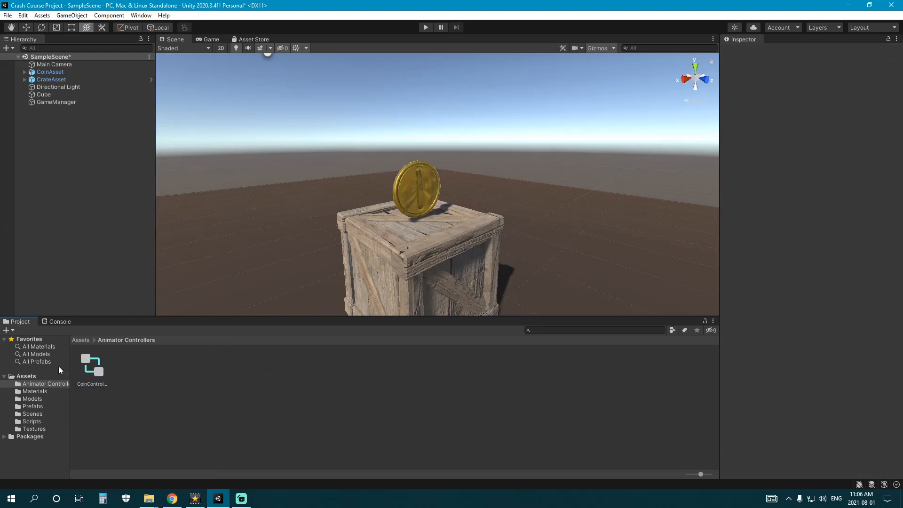
pyautogui.doubleClick(93, 361)
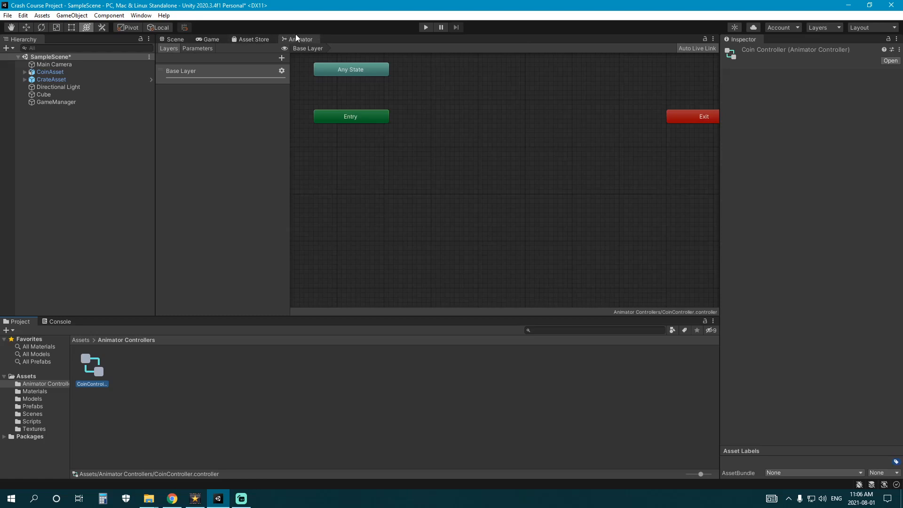
# - Pan and zoom the Animator graph to frame the Any State, Entry and Exit nodes
pyautogui.moveTo(354, 144); pyautogui.dragTo(443, 187, button='middle')
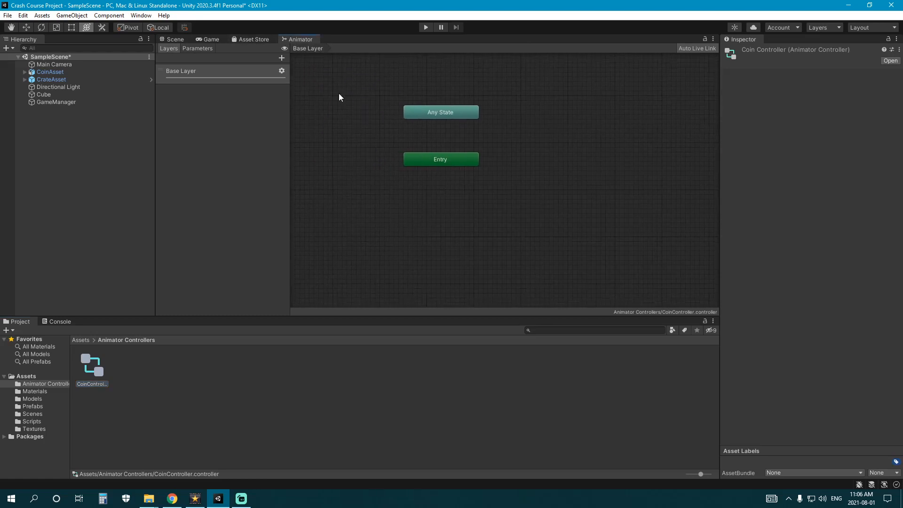
pyautogui.moveTo(329, 74); pyautogui.dragTo(555, 268)
pyautogui.scroll(-1, 526, 207)
pyautogui.scroll(-2, 526, 211)
pyautogui.moveTo(357, 117); pyautogui.dragTo(595, 270)
pyautogui.scroll(2, 517, 250)
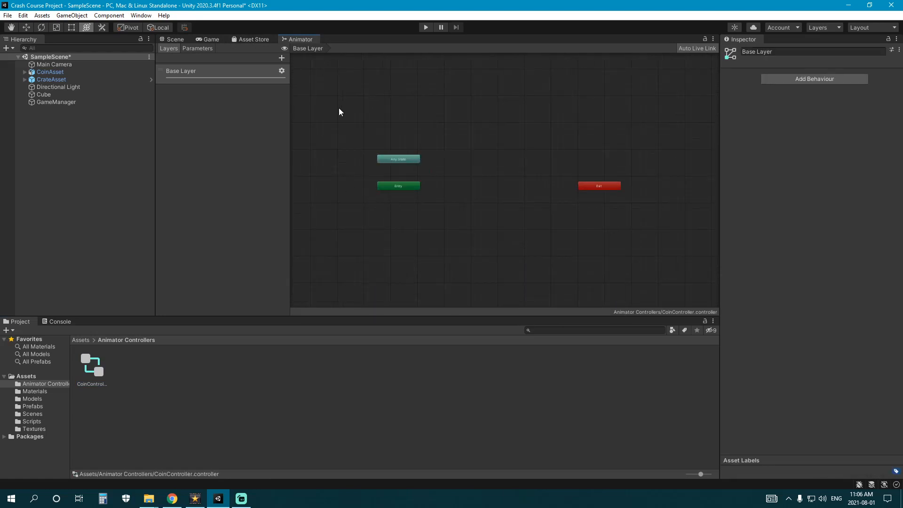
pyautogui.moveTo(339, 111); pyautogui.dragTo(593, 287)
pyautogui.moveTo(577, 288); pyautogui.dragTo(365, 220)
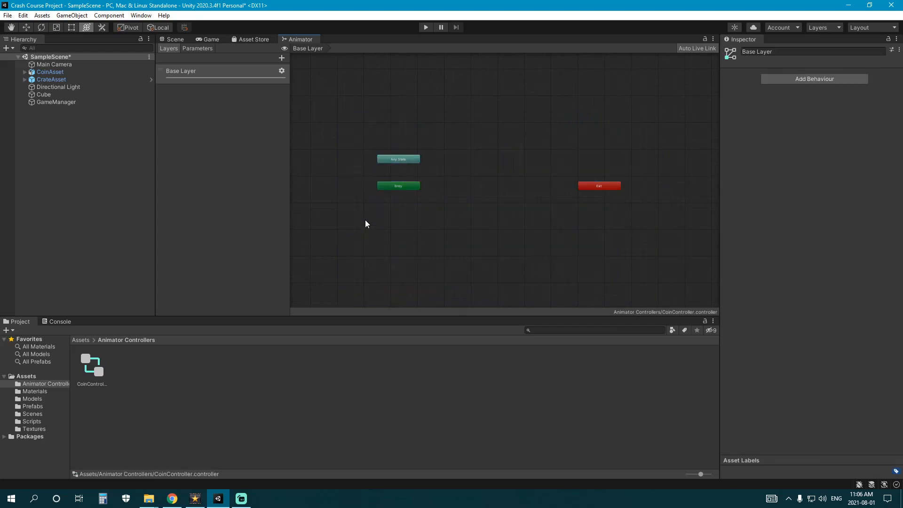
# - Select Base Layer and show its empty Parameters list with the add-type menu
pyautogui.click(199, 49)
pyautogui.click(171, 49)
pyautogui.click(184, 74)
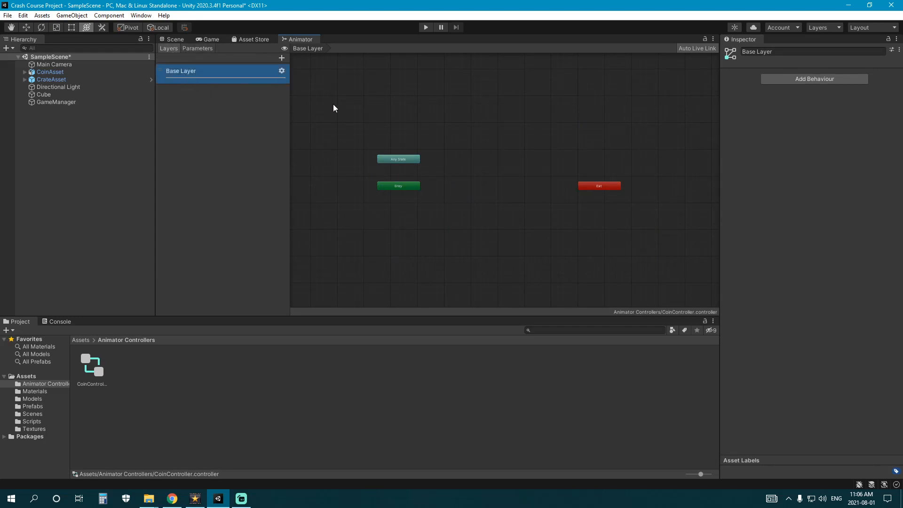
pyautogui.click(202, 49)
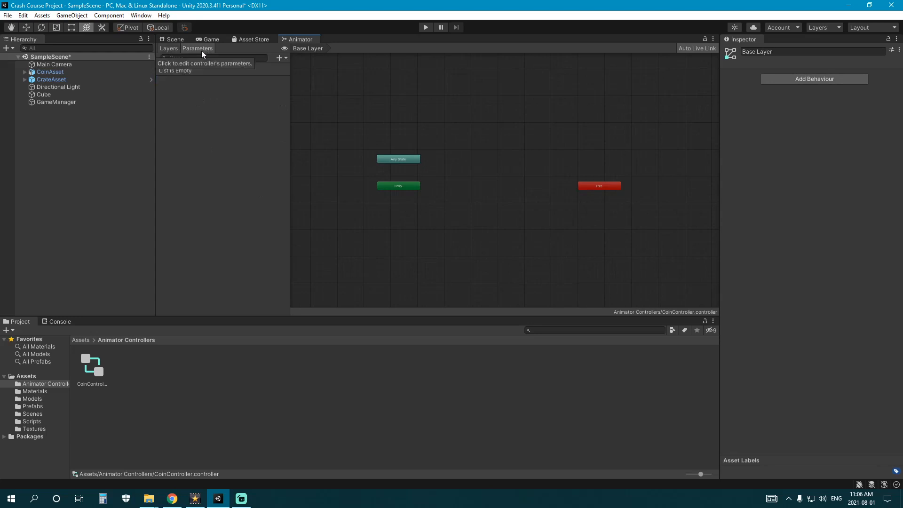
pyautogui.click(279, 58)
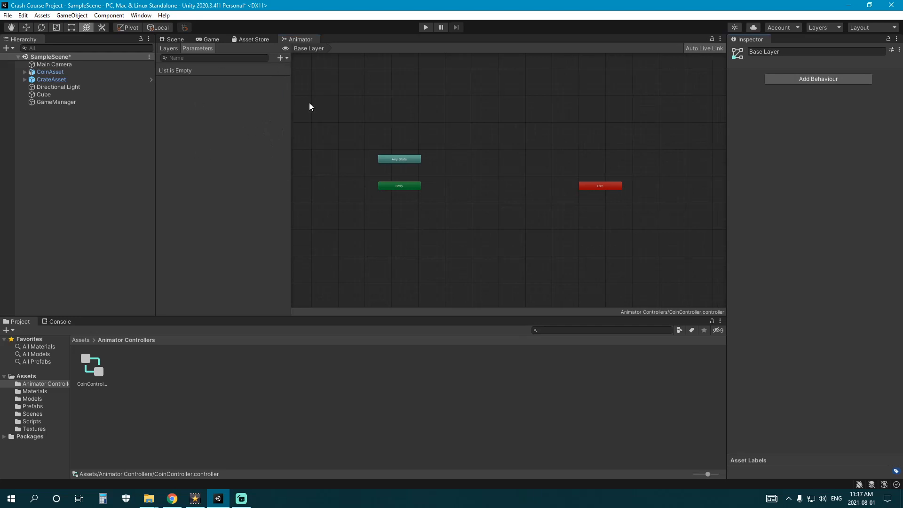
# - Add CoinAsset's Armature|Coin_Idle clip as a state placed below Entry
pyautogui.click(32, 398)
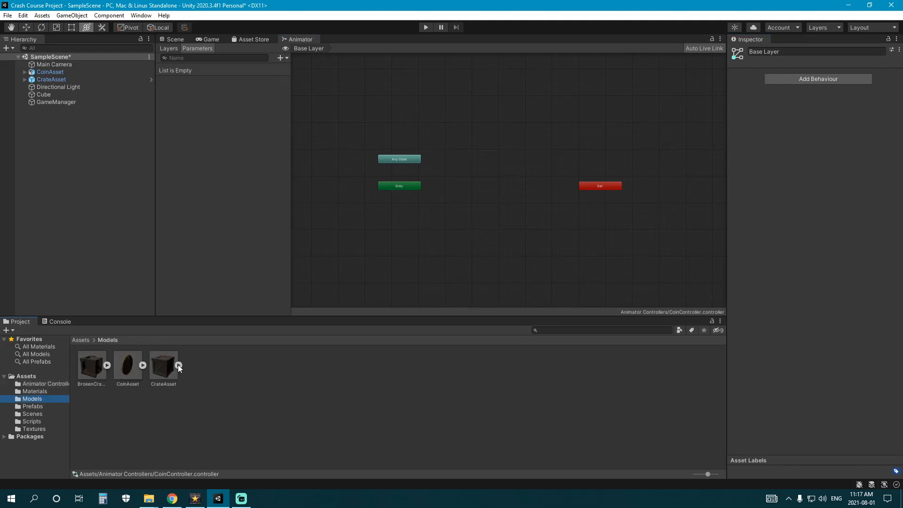
pyautogui.click(142, 366)
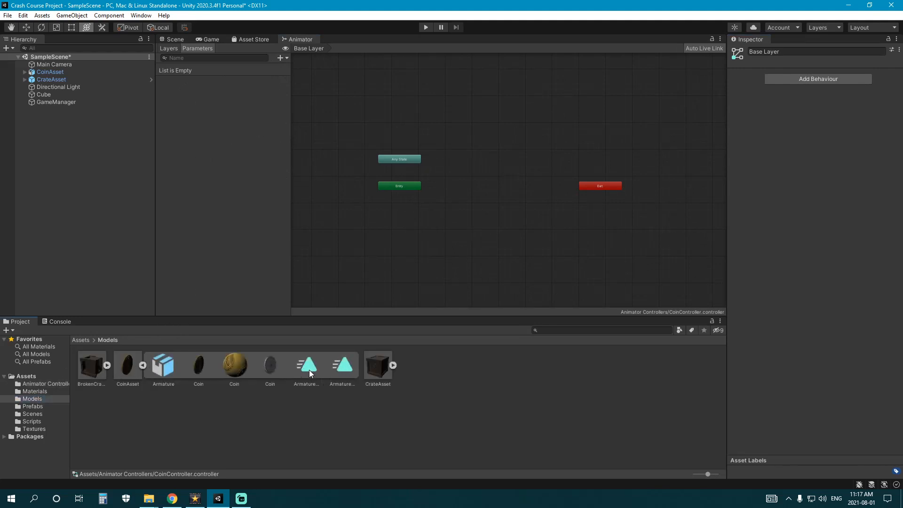
pyautogui.click(142, 365)
pyautogui.click(142, 365)
pyautogui.moveTo(324, 370); pyautogui.dragTo(391, 278)
pyautogui.moveTo(422, 231); pyautogui.dragTo(356, 324)
pyautogui.click(340, 369)
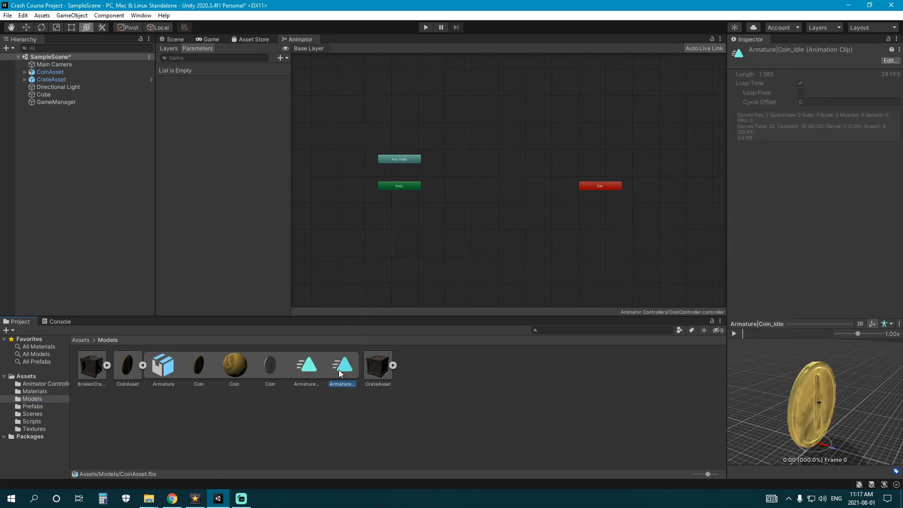
pyautogui.moveTo(352, 365); pyautogui.dragTo(402, 242)
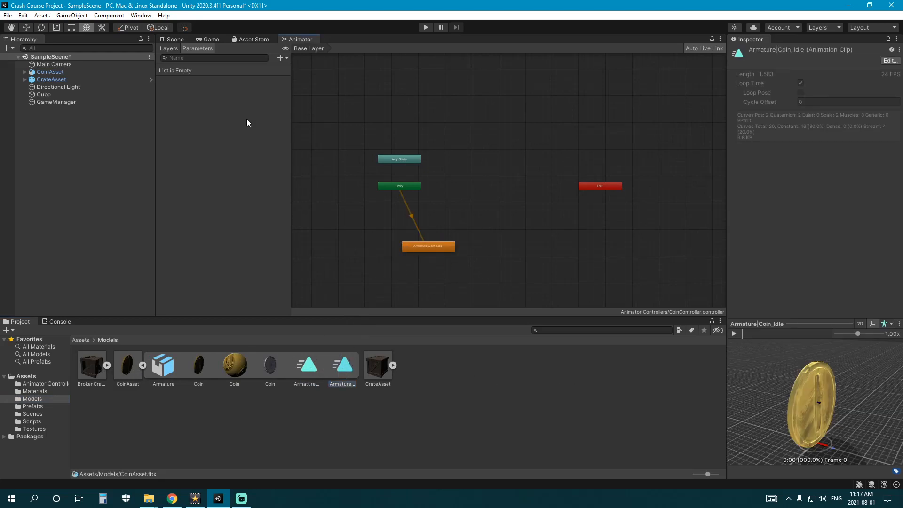
pyautogui.moveTo(436, 247); pyautogui.dragTo(405, 227)
# - Select Entry and the Coin_Idle state and locate the state's motion clip
pyautogui.click(400, 188)
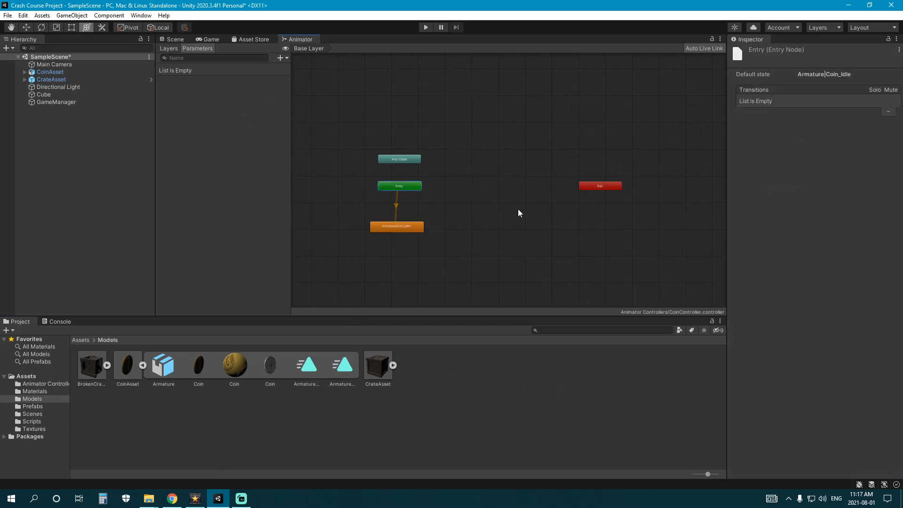
pyautogui.moveTo(354, 170); pyautogui.dragTo(464, 205)
pyautogui.moveTo(354, 175); pyautogui.dragTo(457, 199)
pyautogui.moveTo(353, 175); pyautogui.dragTo(444, 202)
pyautogui.moveTo(329, 205); pyautogui.dragTo(445, 245)
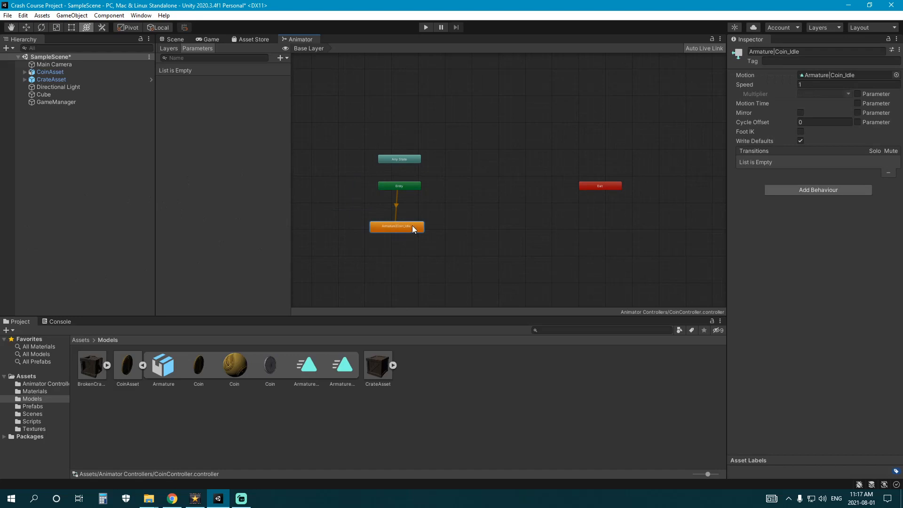
pyautogui.click(815, 75)
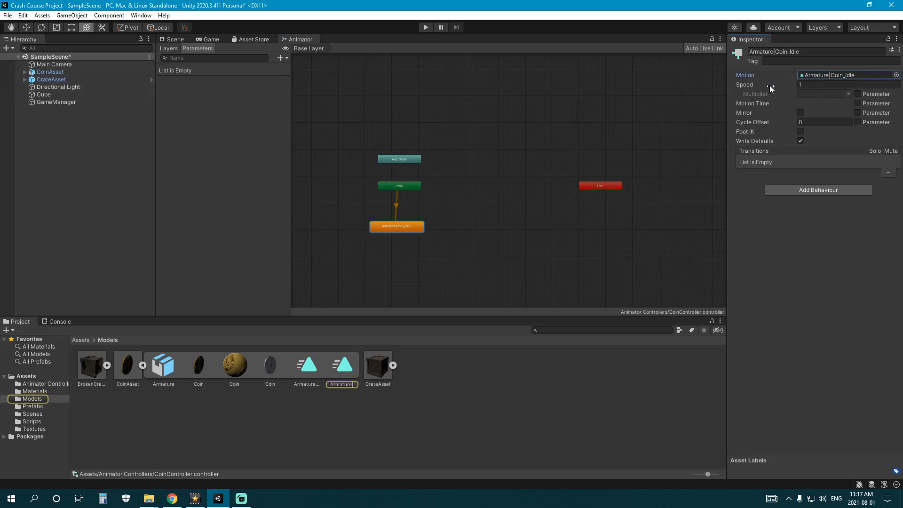
pyautogui.click(844, 75)
pyautogui.click(342, 366)
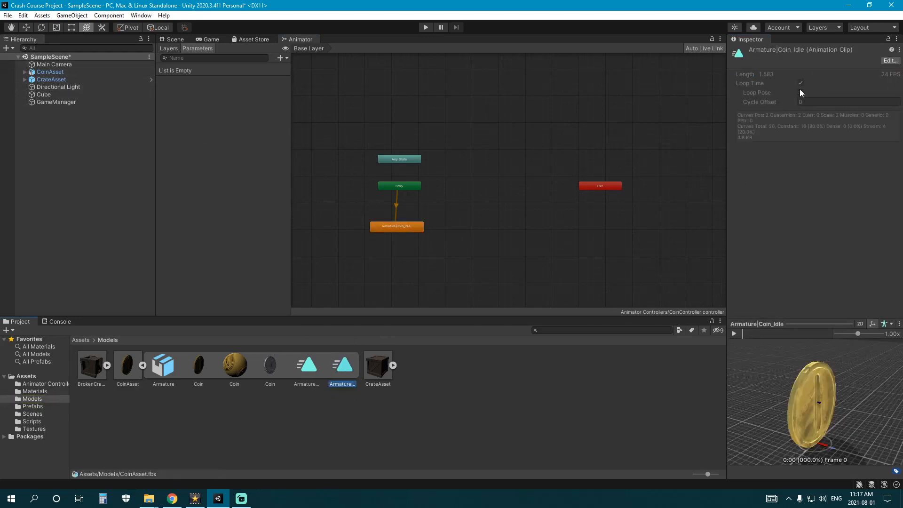
# - Check CoinAsset's import settings and nudge the Armature|Coin_Idle state into position
pyautogui.click(127, 368)
pyautogui.scroll(-5, 808, 259)
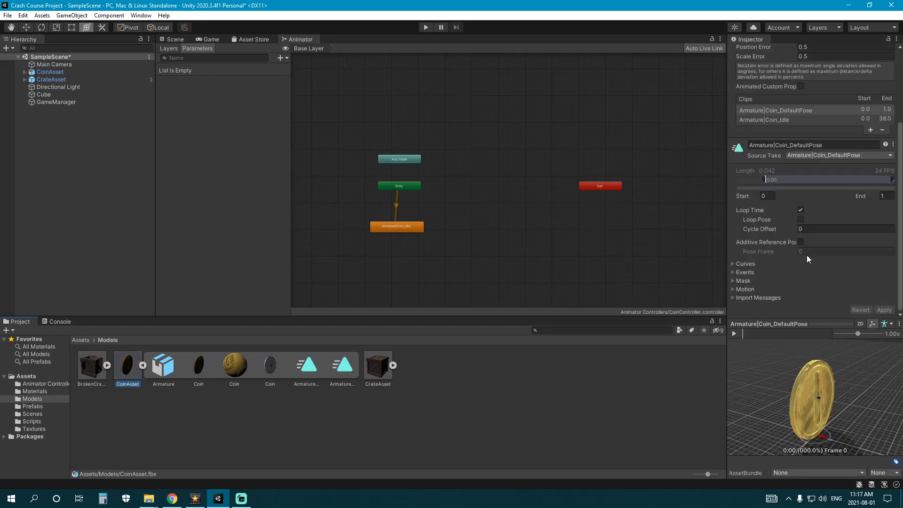
pyautogui.scroll(5, 822, 217)
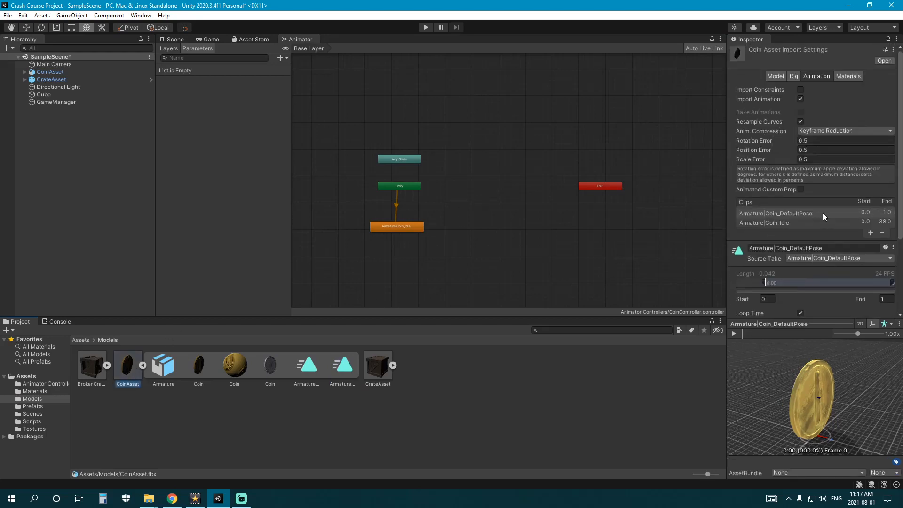
pyautogui.click(420, 228)
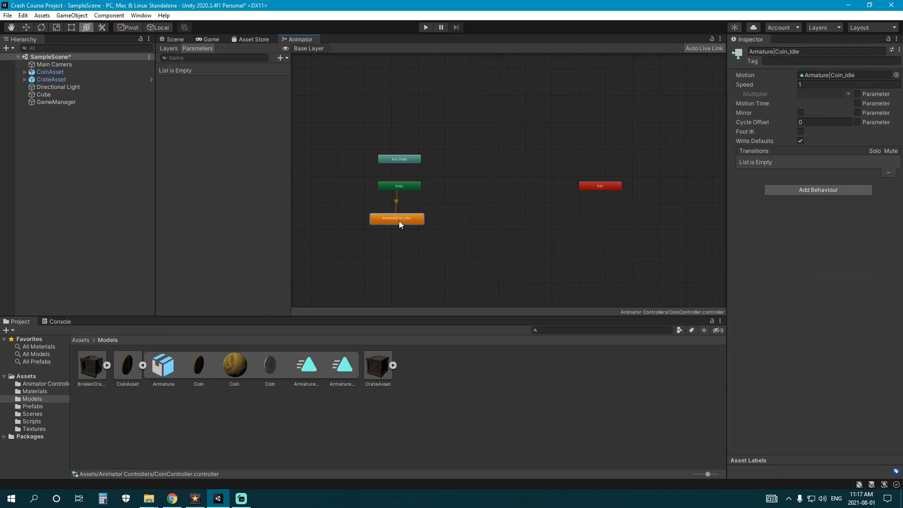
pyautogui.moveTo(400, 224); pyautogui.dragTo(403, 227)
pyautogui.click(500, 227)
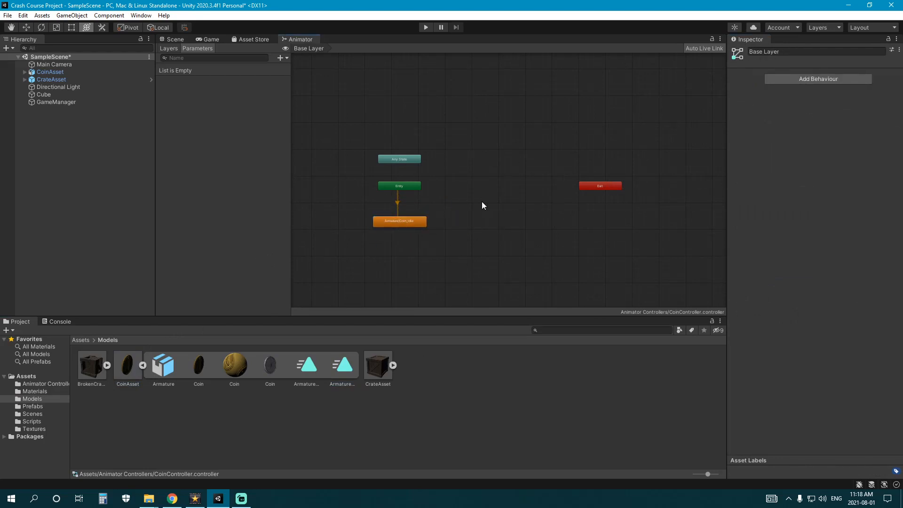
pyautogui.moveTo(337, 203); pyautogui.dragTo(479, 252)
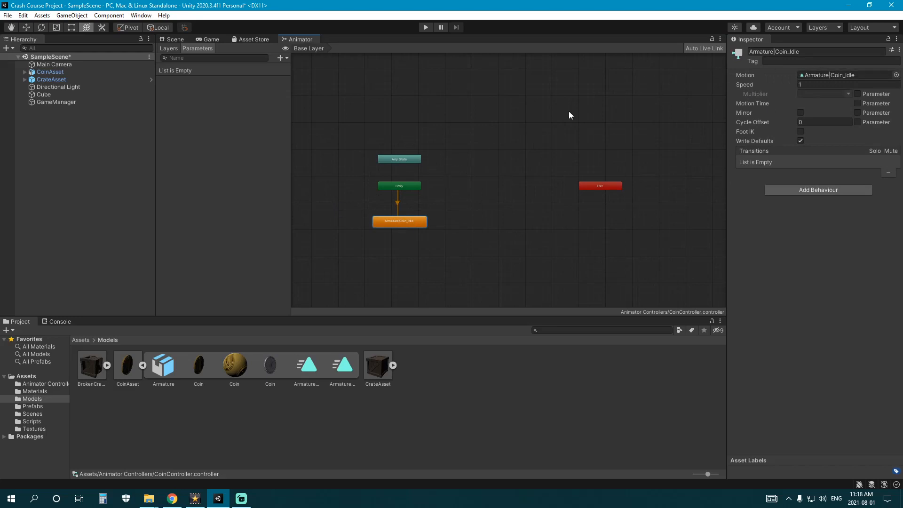
# - Box-select the graph states to tidy the layout, then return to the Scene view
pyautogui.moveTo(320, 92); pyautogui.dragTo(661, 287)
pyautogui.moveTo(336, 112); pyautogui.dragTo(633, 283)
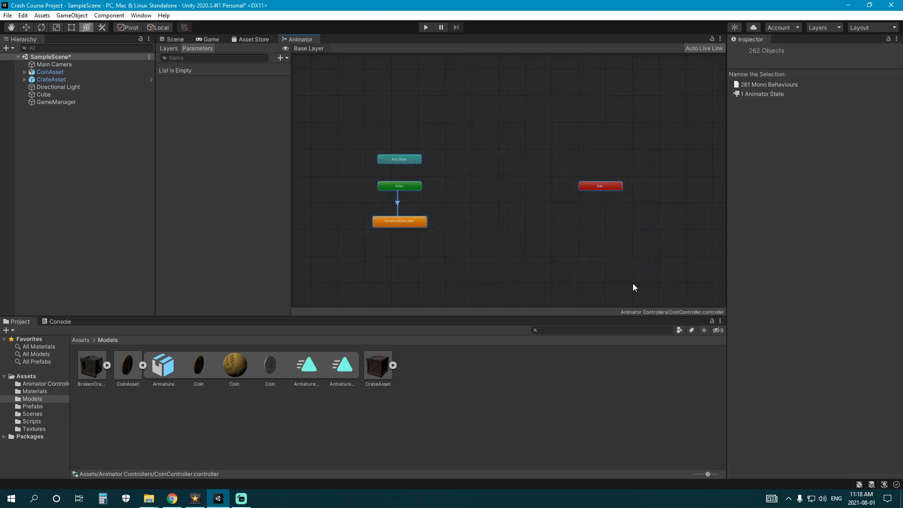
pyautogui.click(401, 235)
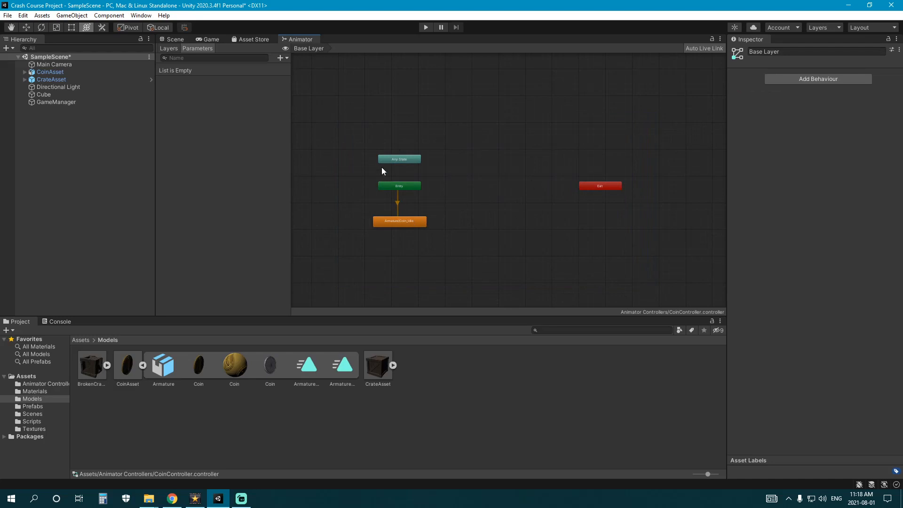
pyautogui.moveTo(334, 137); pyautogui.dragTo(485, 259)
pyautogui.moveTo(385, 235); pyautogui.dragTo(484, 253)
pyautogui.moveTo(331, 131); pyautogui.dragTo(611, 267)
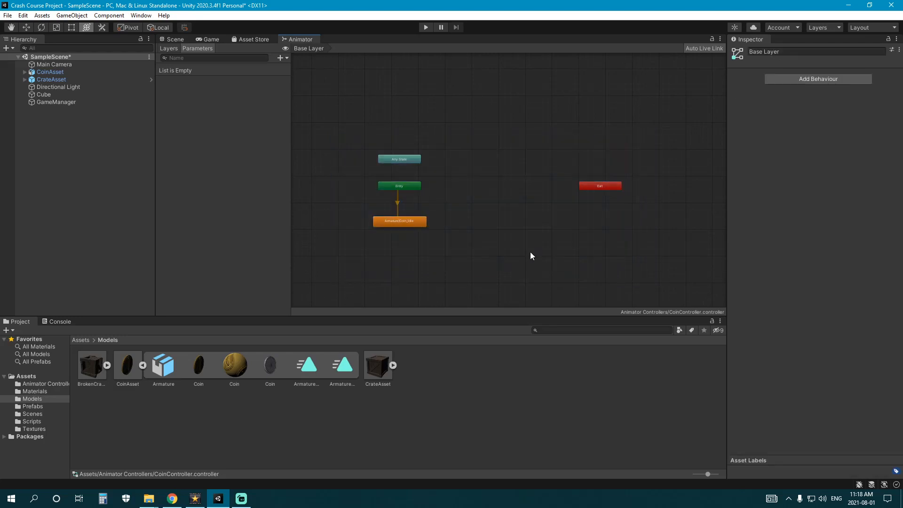
pyautogui.click(173, 40)
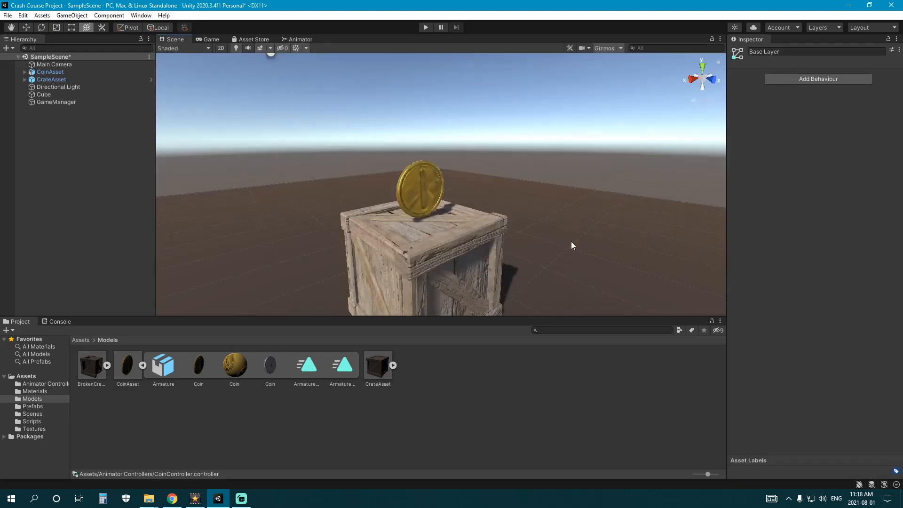
# - Pick CoinController as the Controller in the coin's Animator component
pyautogui.click(421, 180)
pyautogui.click(143, 365)
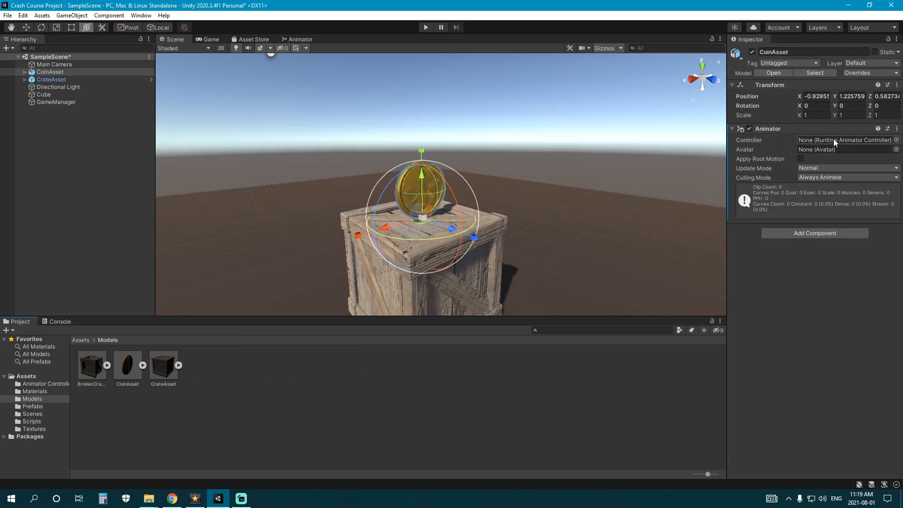
pyautogui.click(896, 140)
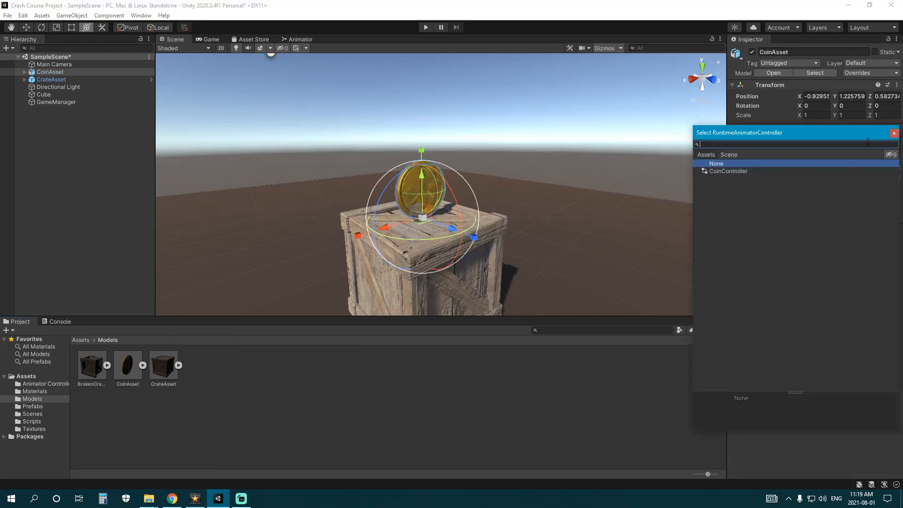
pyautogui.click(729, 155)
pyautogui.click(709, 155)
pyautogui.moveTo(758, 133); pyautogui.dragTo(542, 130)
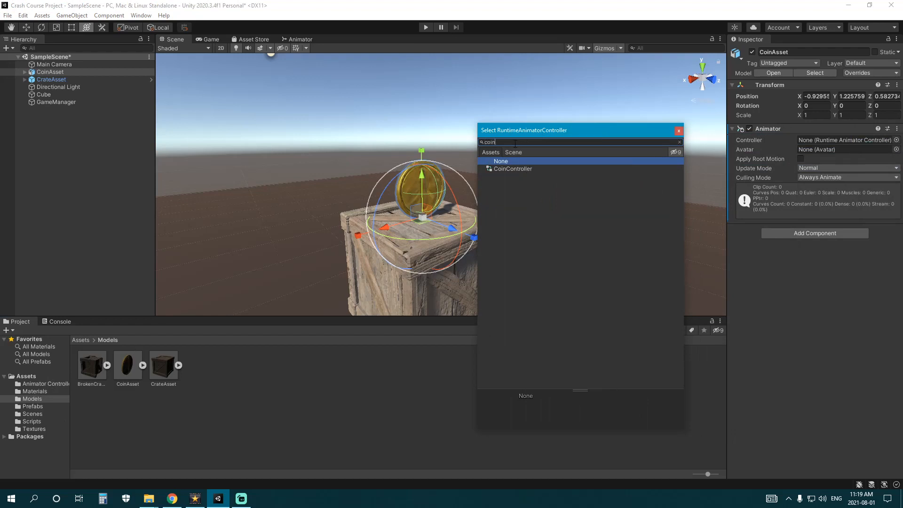
pyautogui.write('ccion')
pyautogui.press('BackSpace')
pyautogui.press('BackSpace')
pyautogui.press('BackSpace')
pyautogui.press('BackSpace')
pyautogui.doubleClick(517, 169)
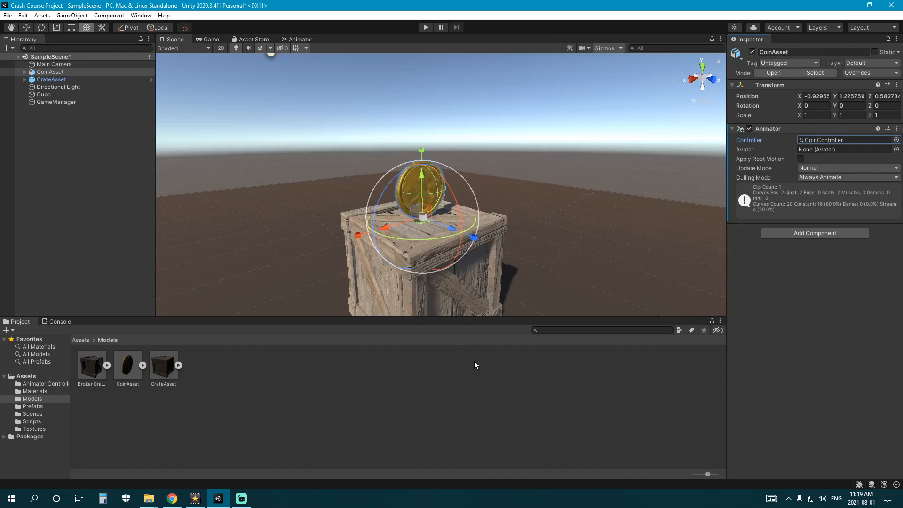
pyautogui.click(375, 371)
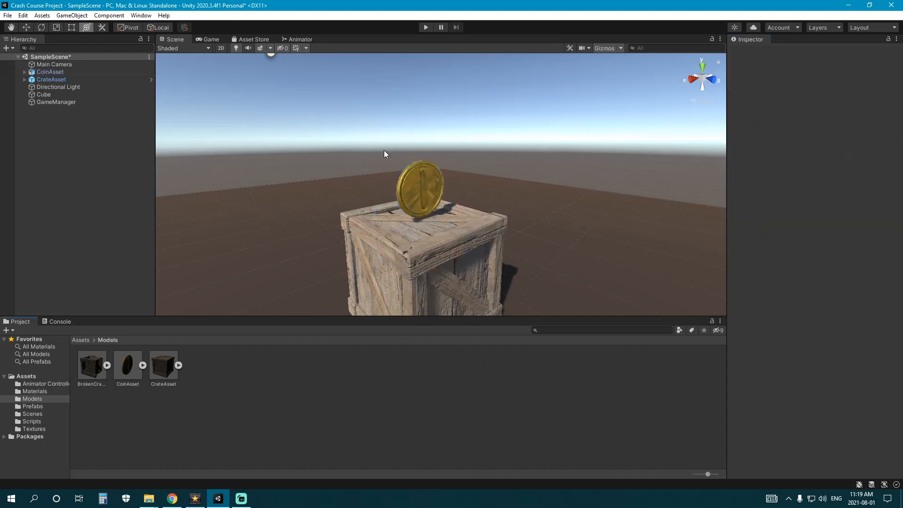
# - Test the coin in Play mode and rename CoinAsset to GoldCoinAsset
pyautogui.click(425, 27)
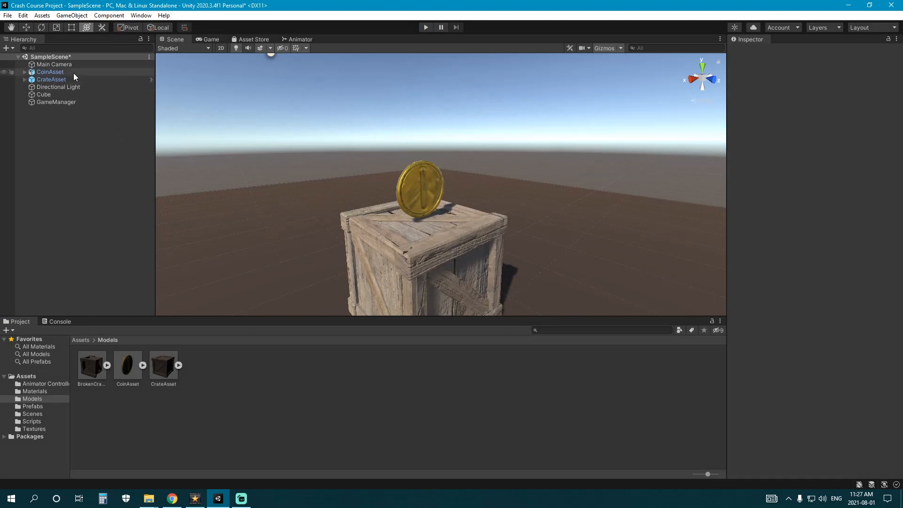
pyautogui.click(74, 73)
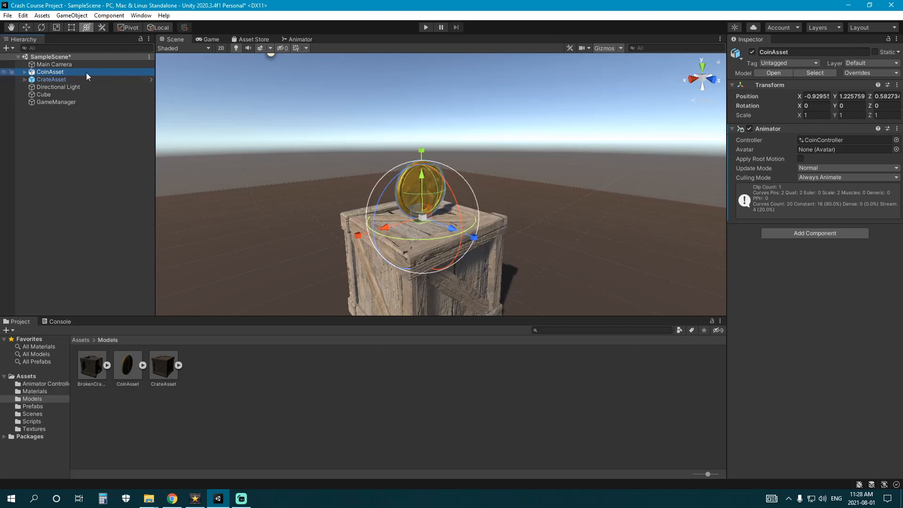
pyautogui.click(55, 74)
pyautogui.press('Home')
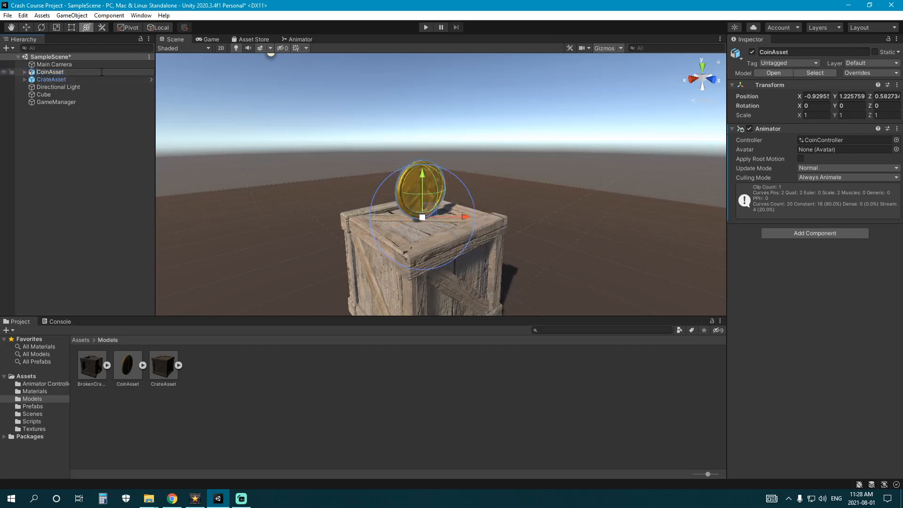
pyautogui.write('Gold')
pyautogui.press('Return')
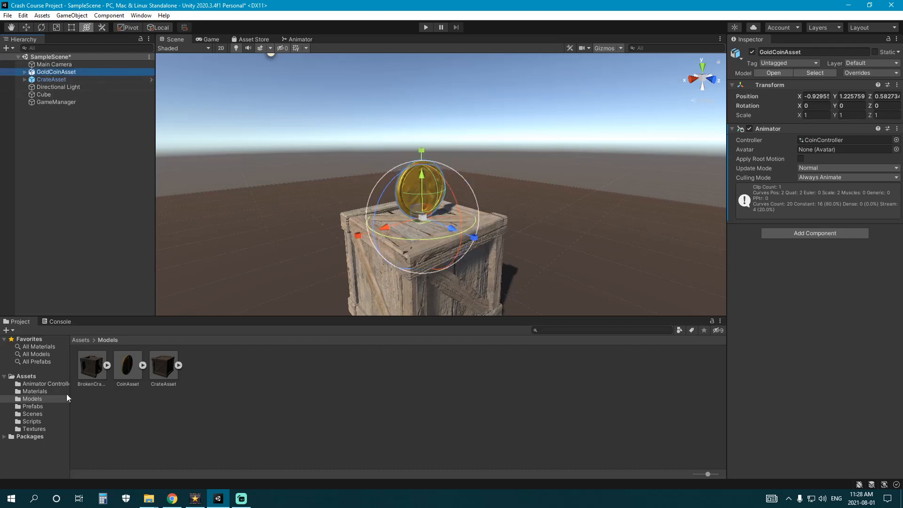
# - Rename the Coin material in the Materials folder to GoldCoin
pyautogui.click(45, 392)
pyautogui.click(92, 382)
pyautogui.click(92, 382)
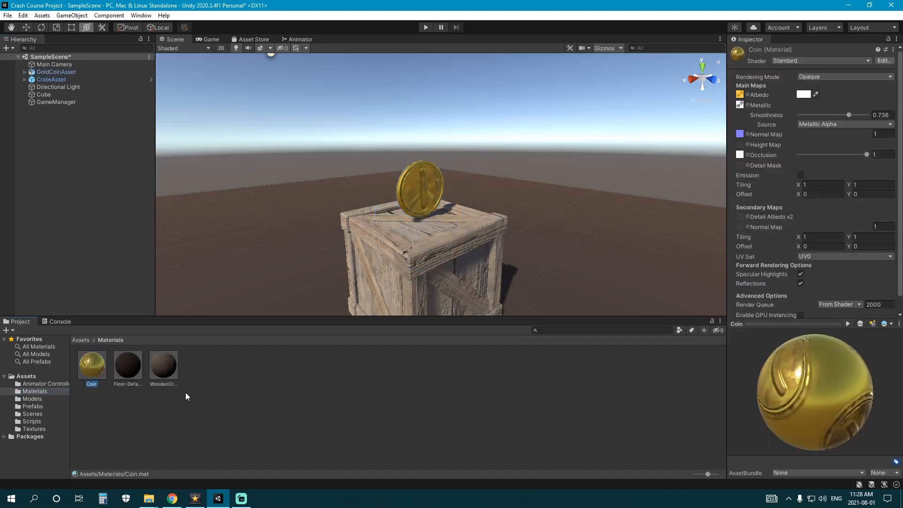
pyautogui.write('GoldCoin')
pyautogui.press('Return')
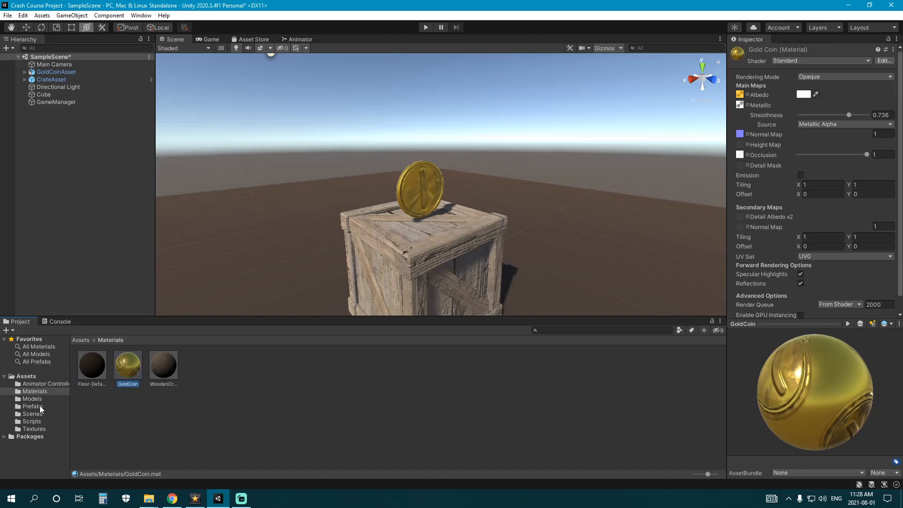
pyautogui.click(39, 406)
pyautogui.click(56, 71)
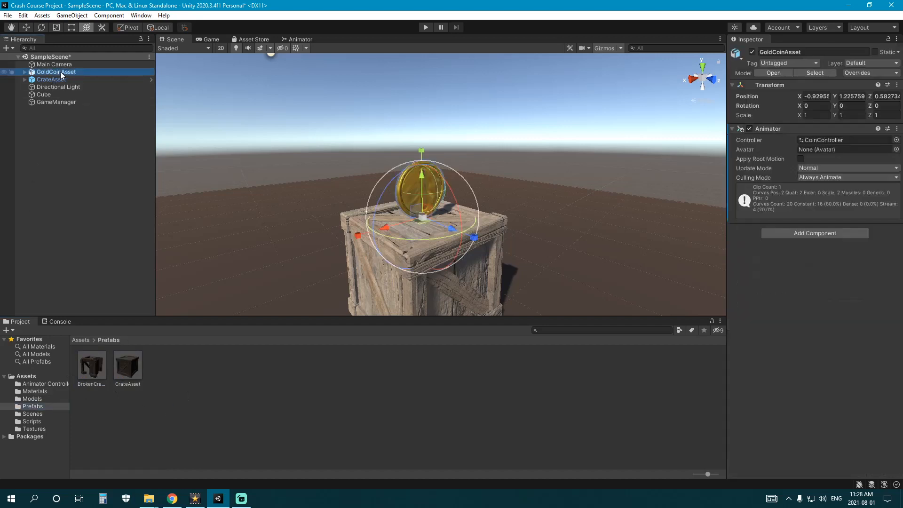
# - Reset the coin's position and save GoldCoinAsset as an original prefab in Prefabs
pyautogui.rightClick(800, 85)
pyautogui.click(831, 90)
pyautogui.press('f')
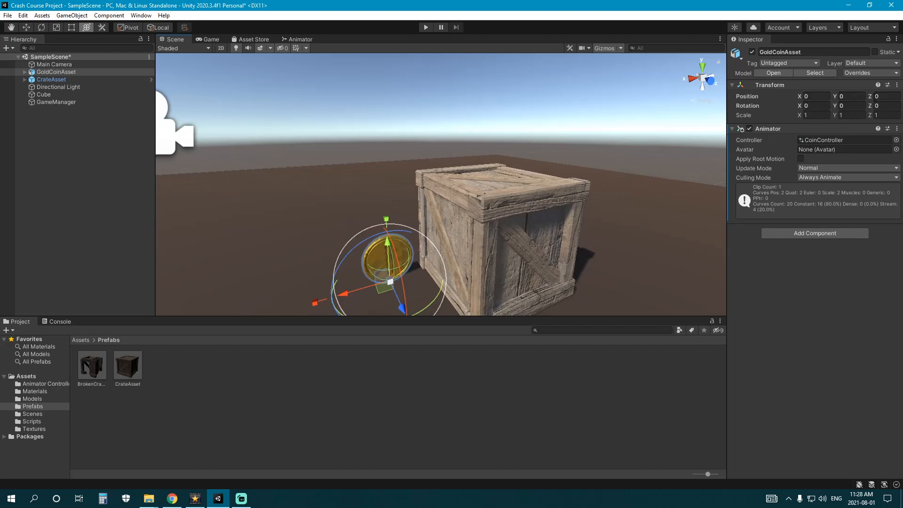
pyautogui.moveTo(198, 174); pyautogui.dragTo(216, 391)
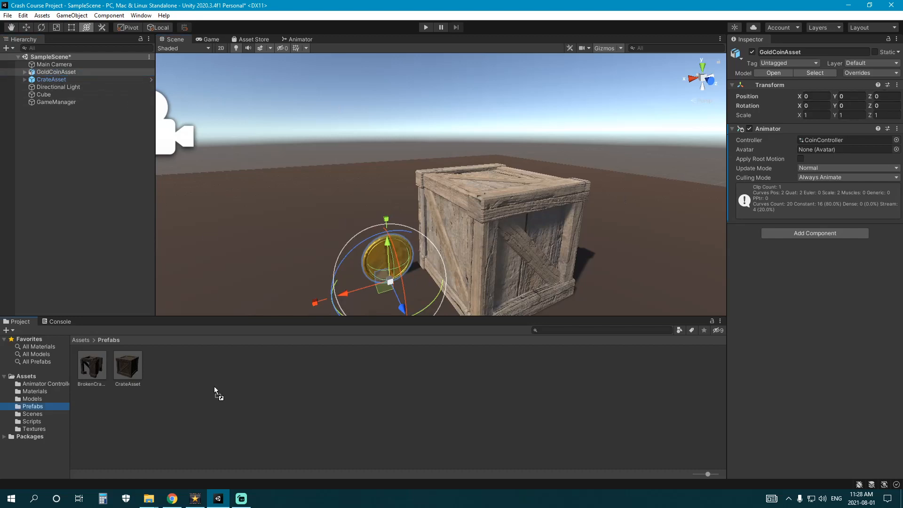
pyautogui.click(426, 272)
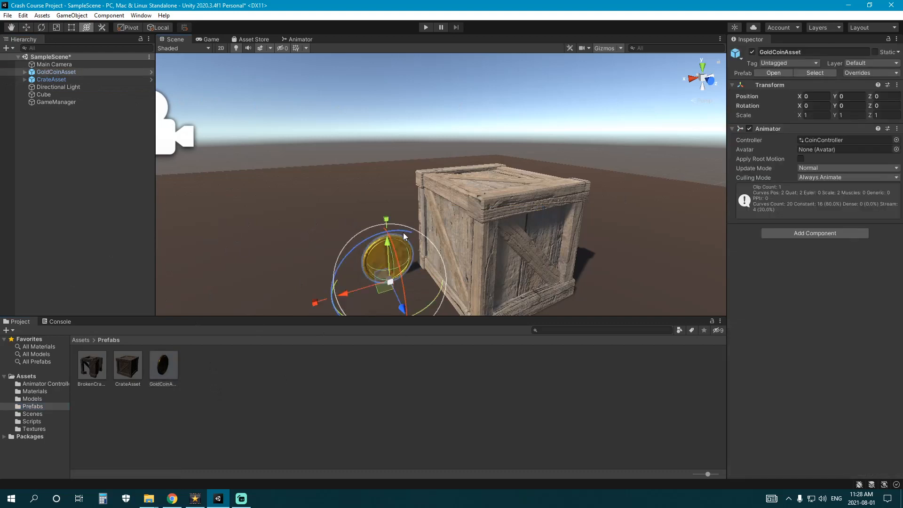
# - Replace the scene coin with a GoldCoinAsset prefab instance placed on top of the crate
pyautogui.press('Delete')
pyautogui.moveTo(163, 365); pyautogui.dragTo(491, 182)
pyautogui.moveTo(479, 196); pyautogui.dragTo(425, 240, button='middle')
pyautogui.moveTo(452, 148); pyautogui.dragTo(442, 184, button='middle')
pyautogui.moveTo(442, 185); pyautogui.dragTo(461, 186, button='right')
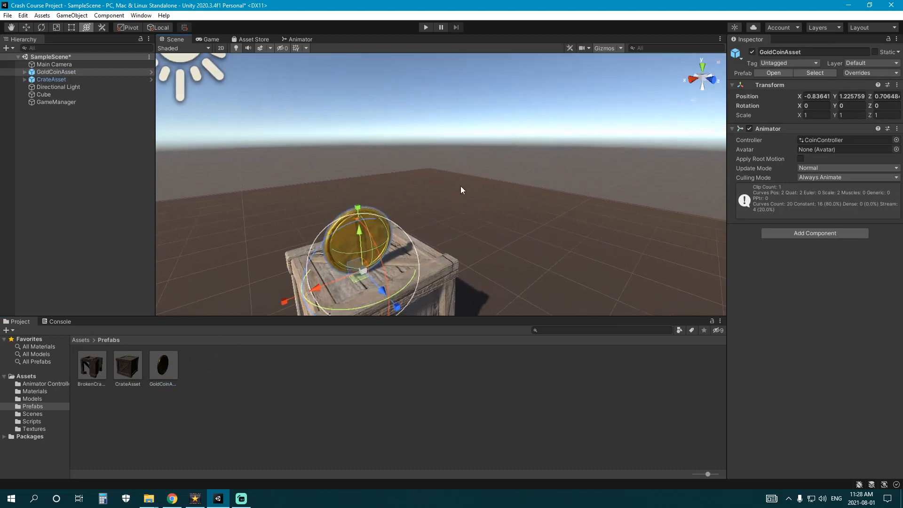
pyautogui.moveTo(461, 186); pyautogui.dragTo(481, 162, button='middle')
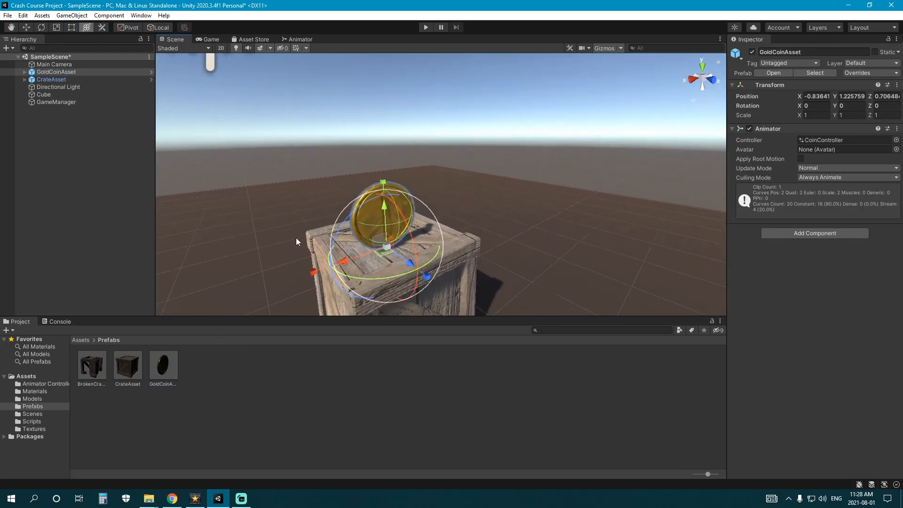